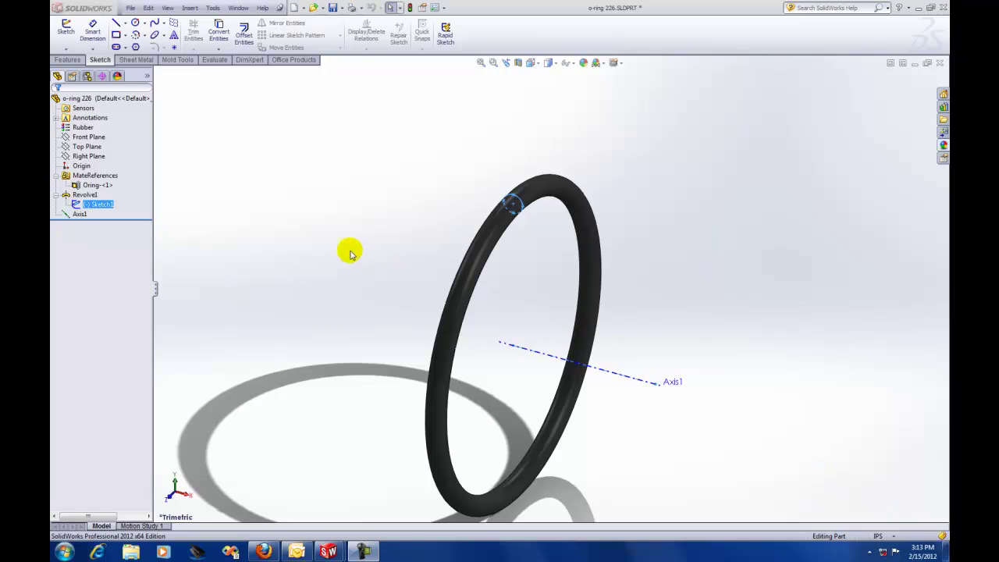
Edit the o-ring profile sketch and make the ⌀2.00 diameter dimension driven.
right_click(98, 204)
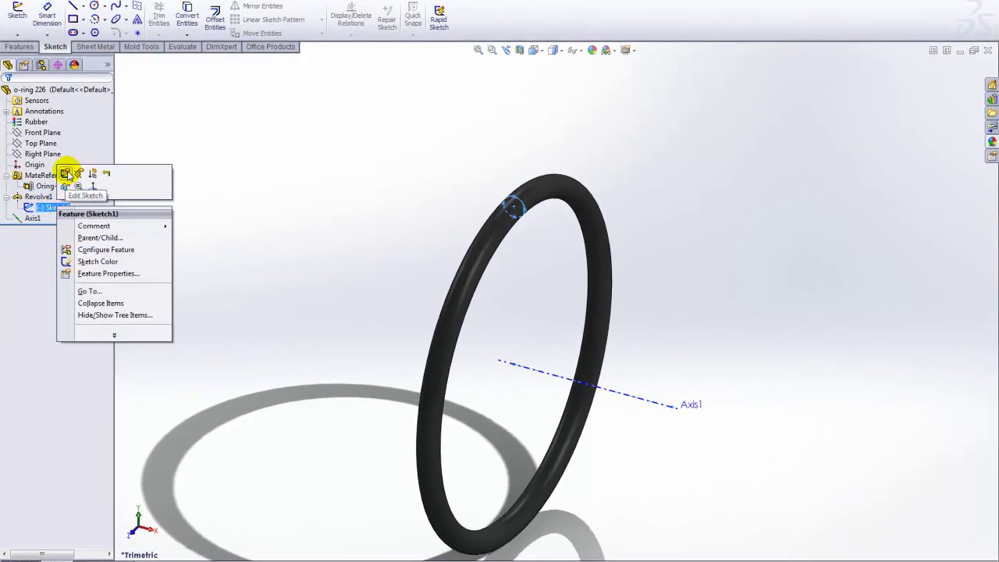
click(67, 174)
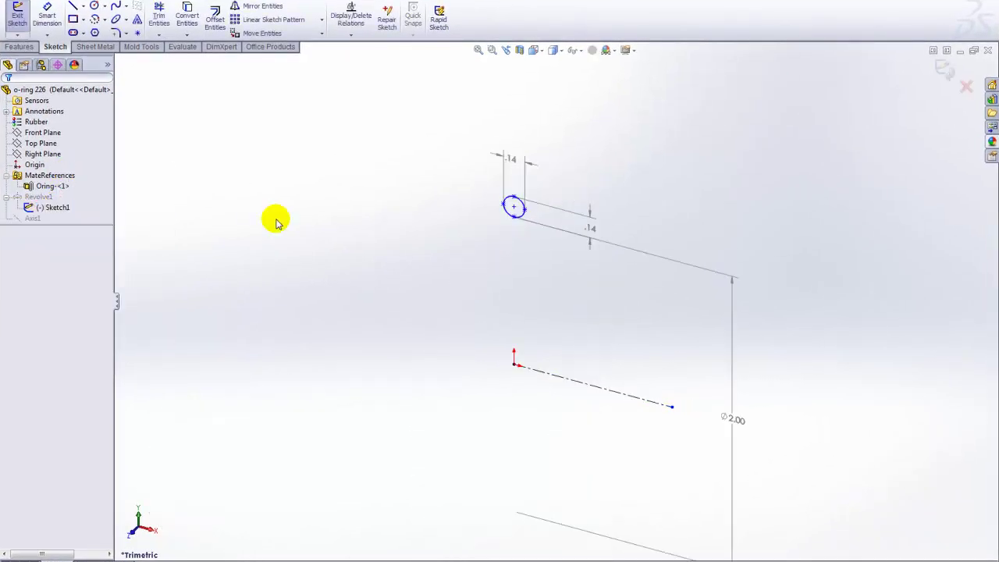
click(733, 422)
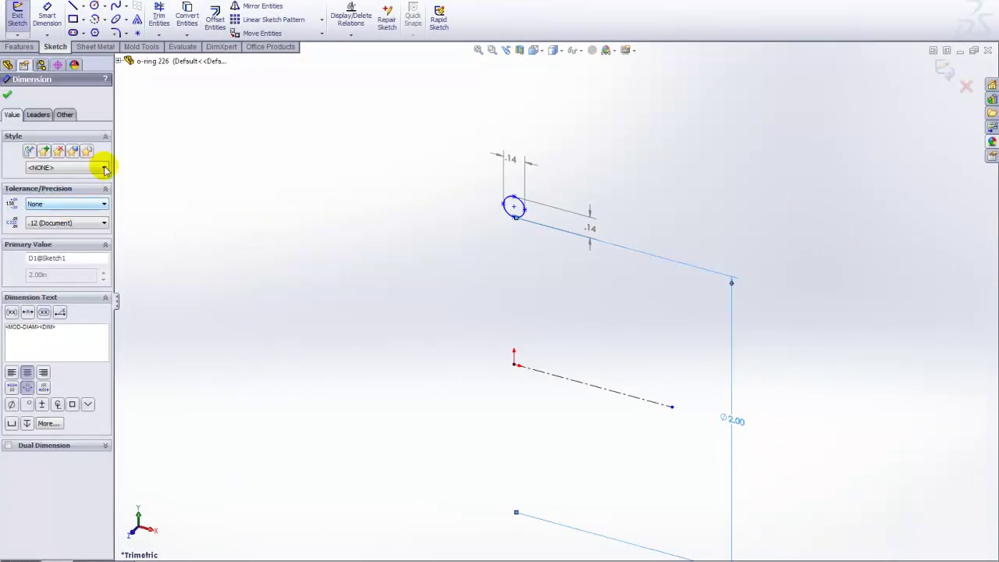
click(64, 114)
click(12, 242)
click(8, 95)
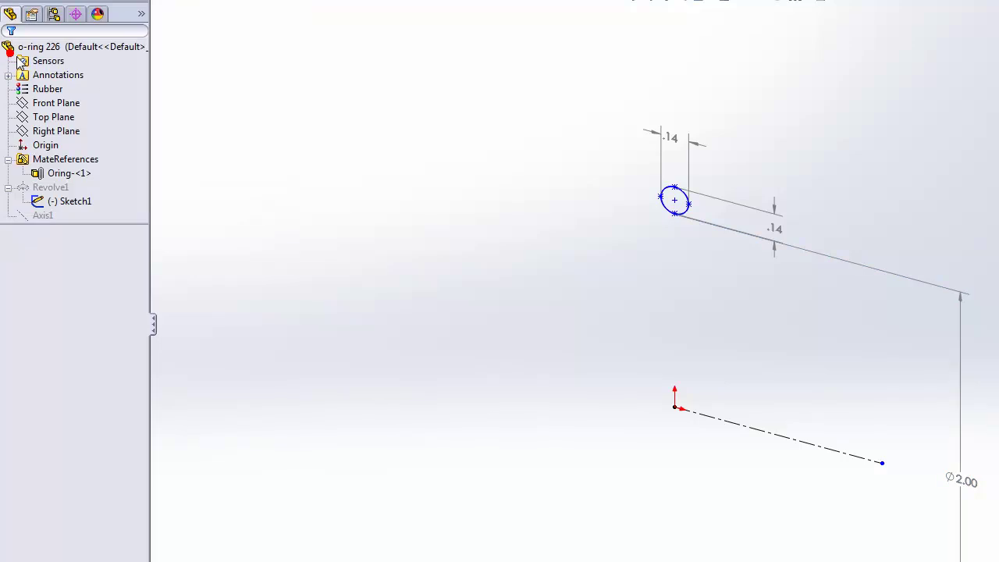
Check the .14 dimension, exit the sketch discarding edits, and re-accept the Oring mate reference.
click(777, 228)
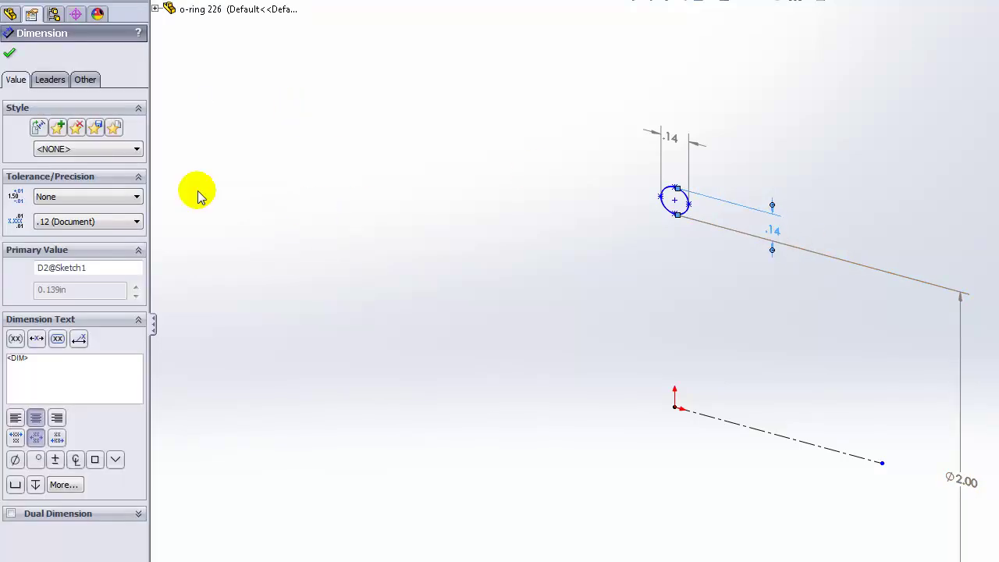
click(85, 79)
key(Escape)
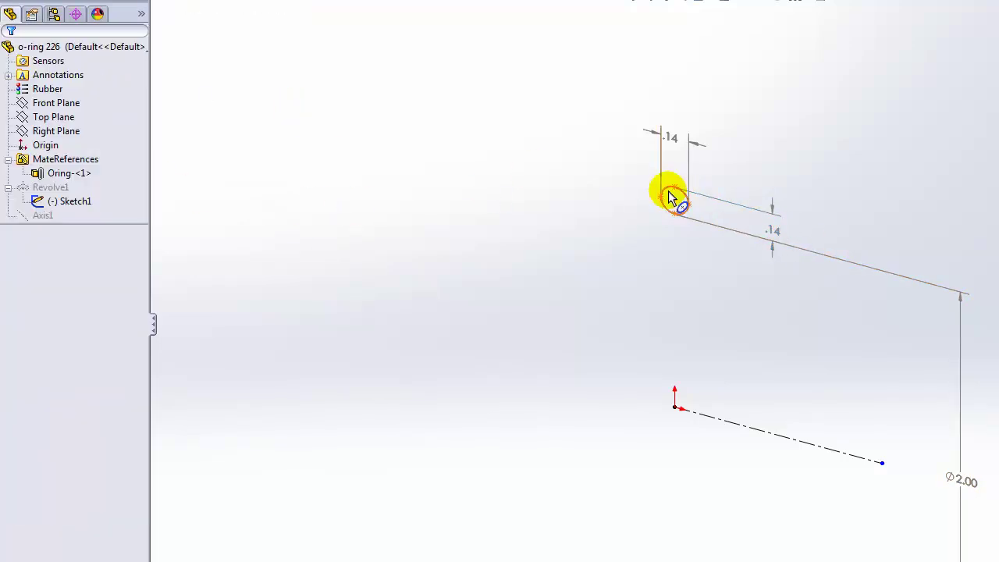
click(671, 197)
click(11, 54)
click(458, 81)
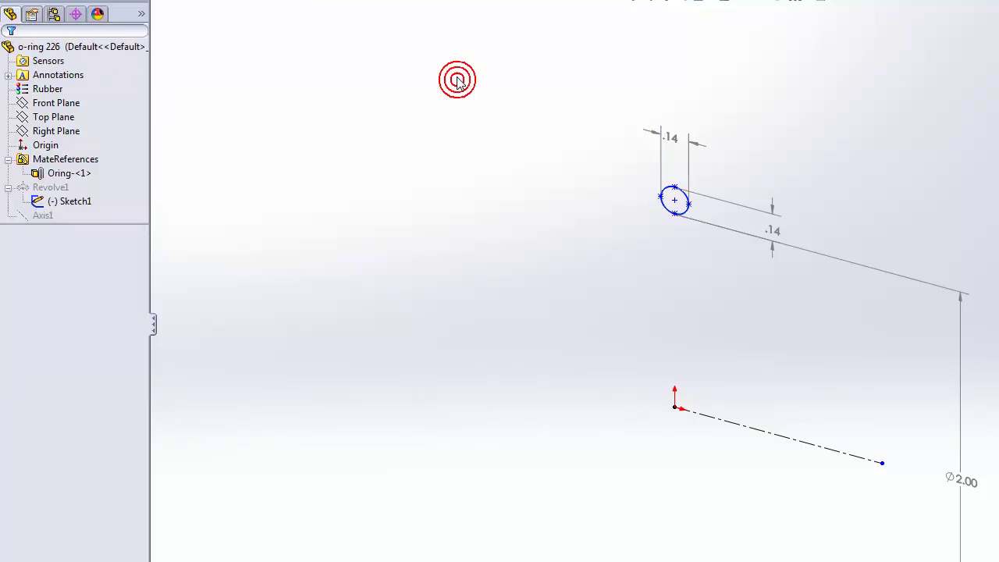
click(966, 86)
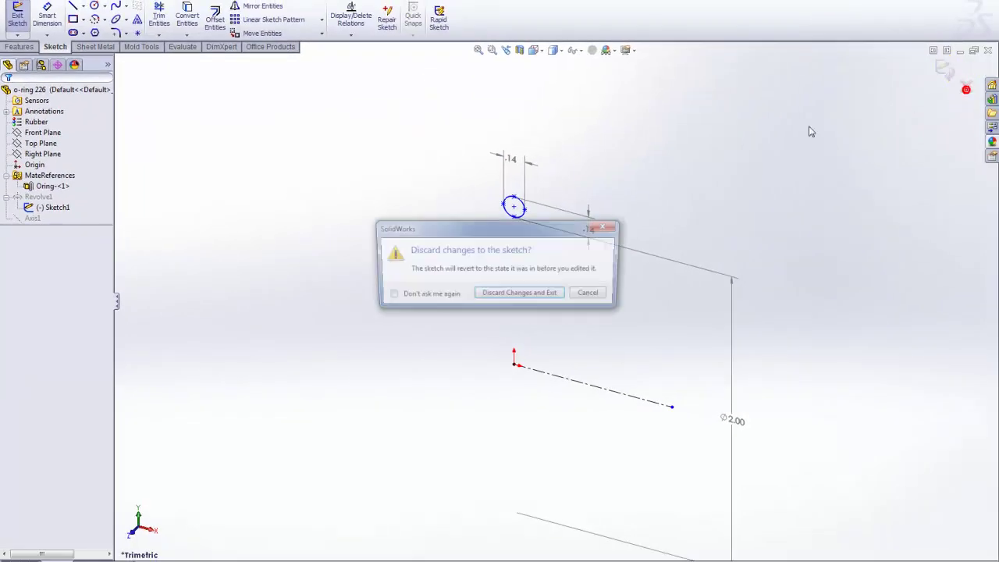
click(508, 299)
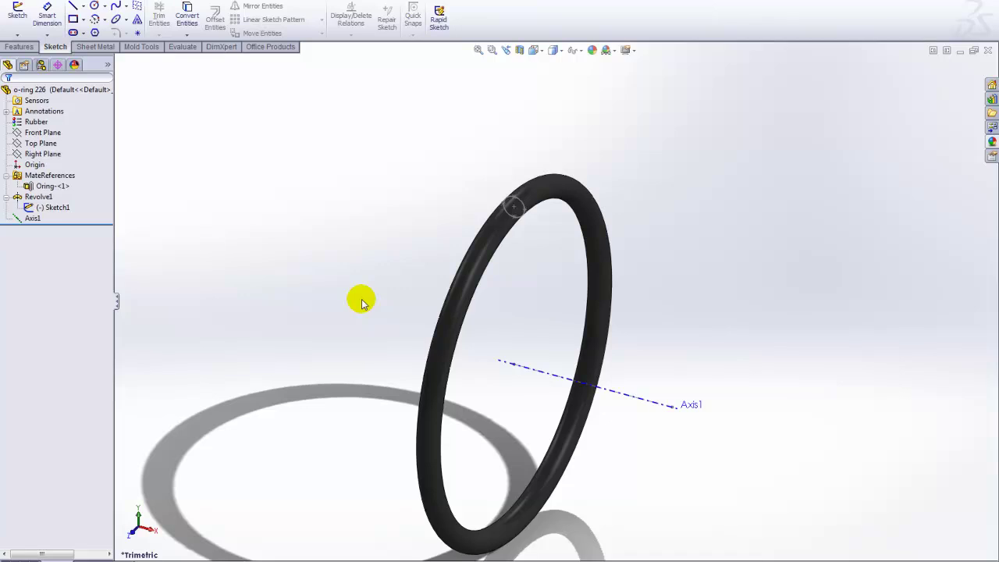
right_click(43, 186)
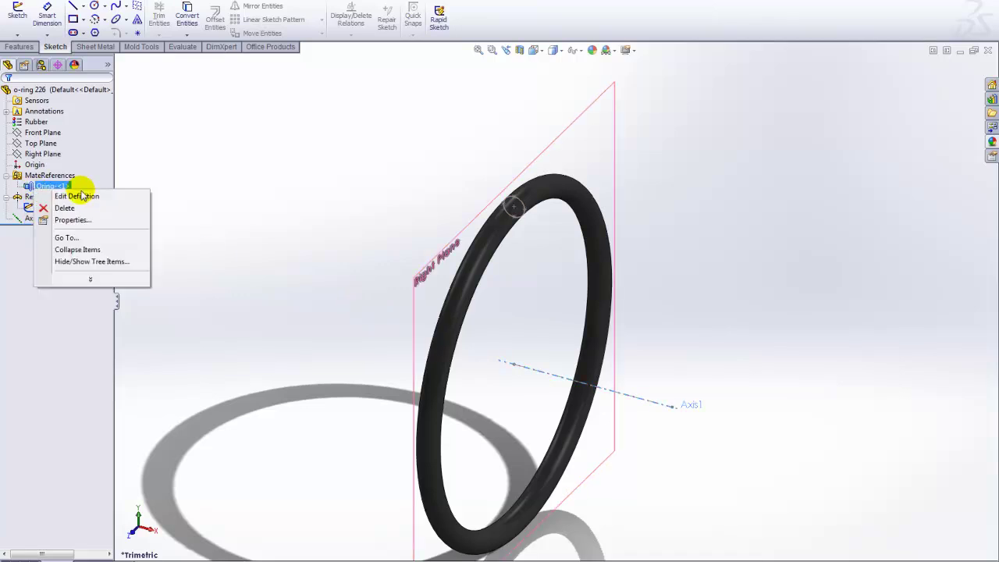
click(84, 198)
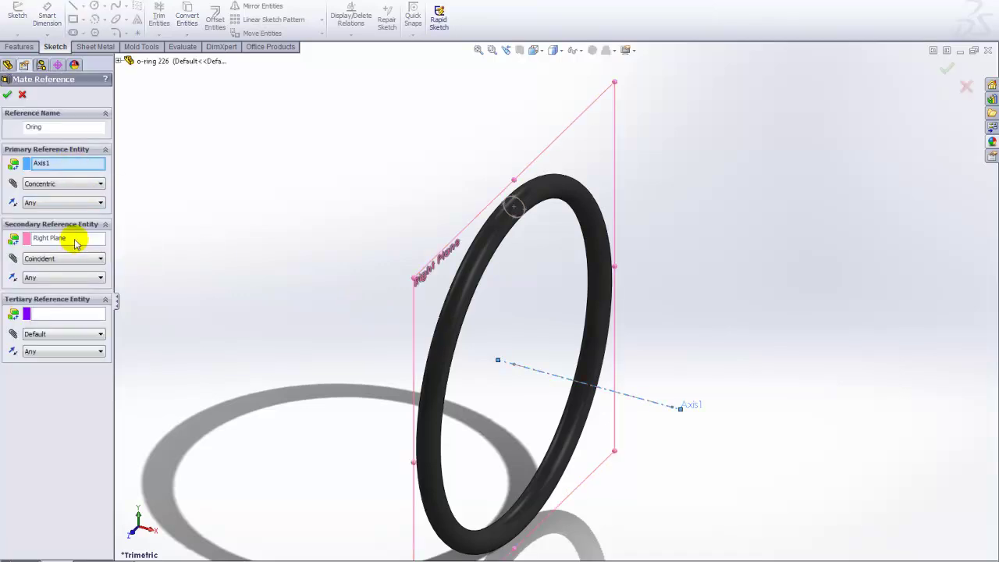
click(7, 95)
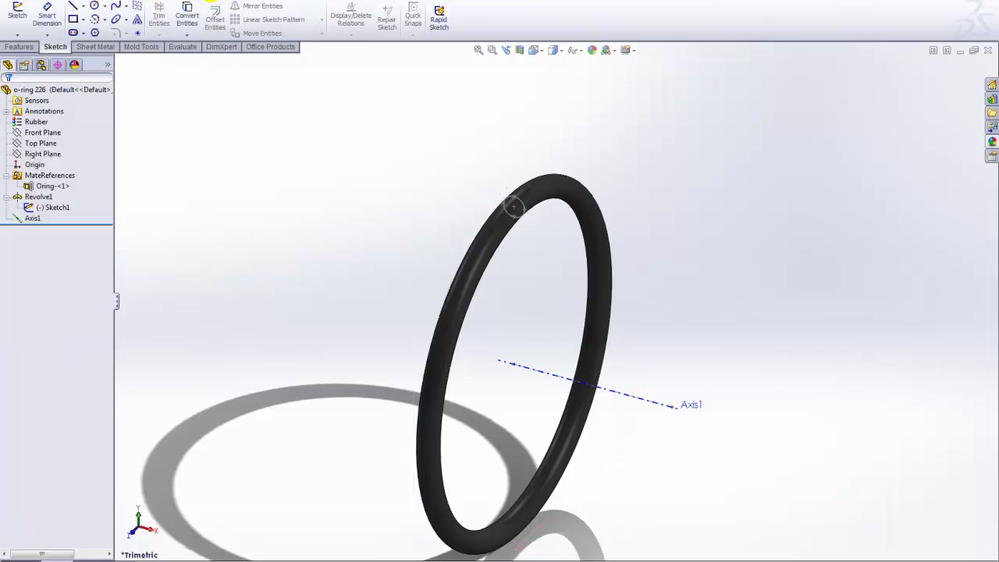
Tile the part and assembly windows vertically and locate the Shaft's Oring-<1> mate reference.
click(210, 2)
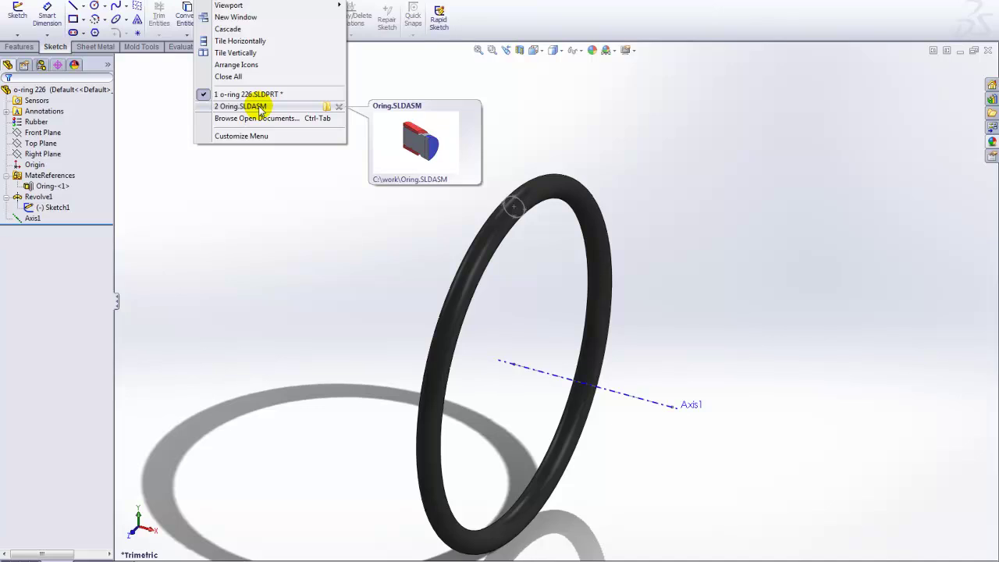
click(228, 53)
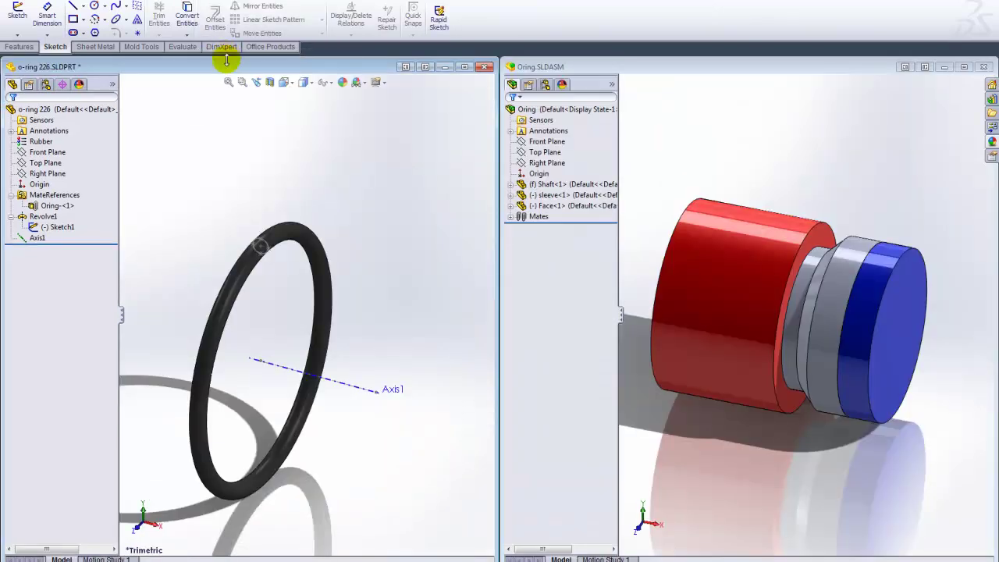
click(510, 184)
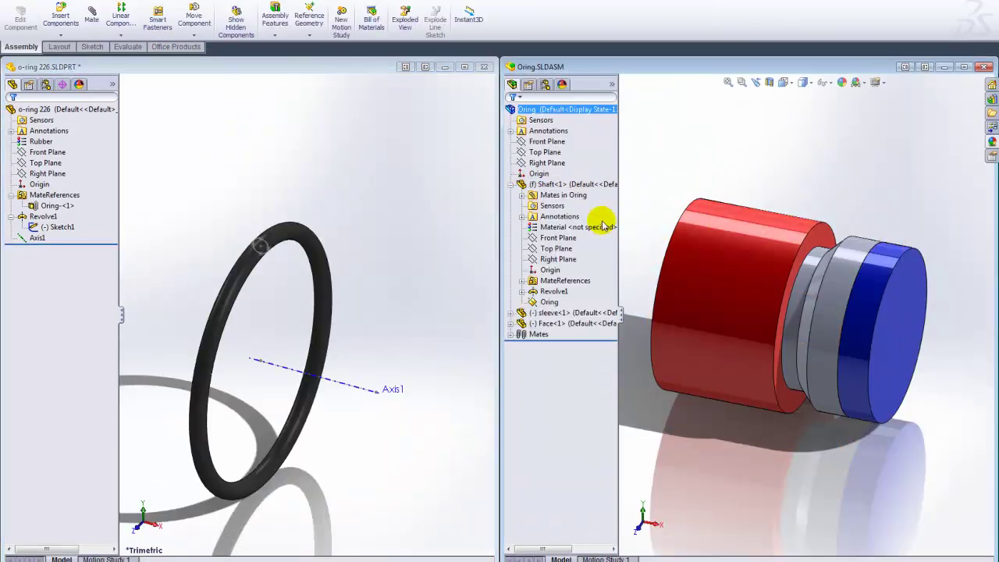
click(521, 280)
click(556, 292)
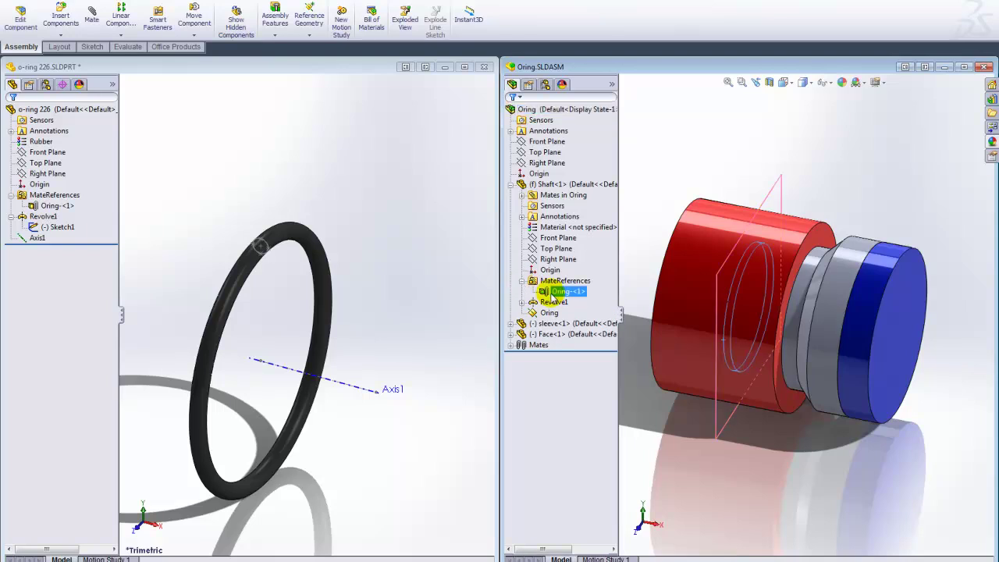
click(705, 161)
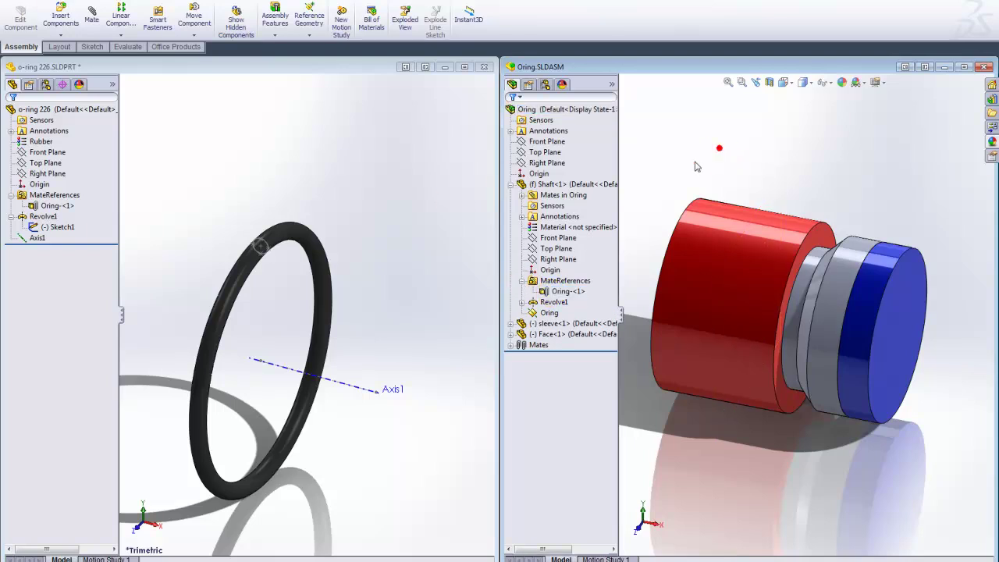
Hide the red sleeve<1> and the blue Face<1> components.
right_click(563, 326)
click(591, 290)
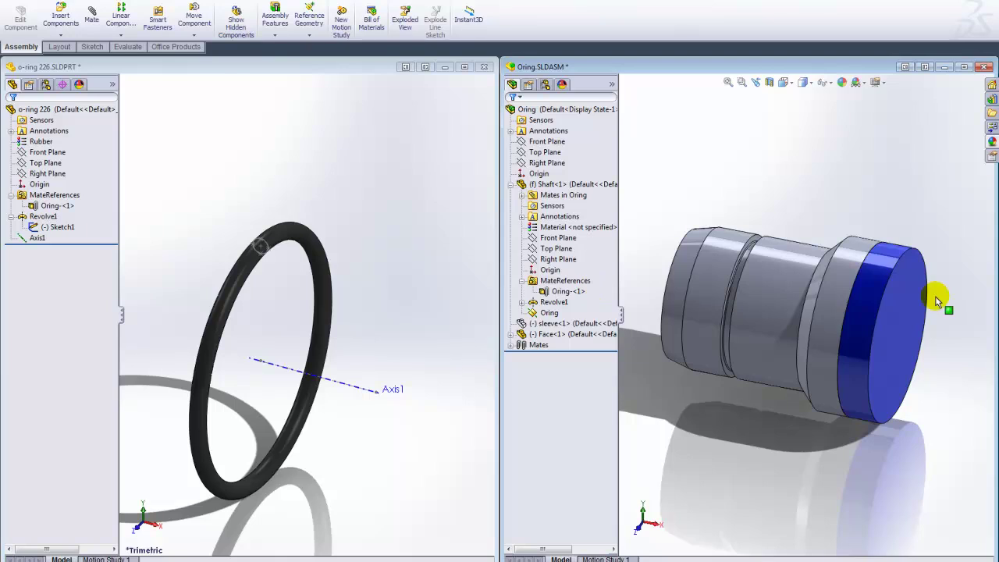
right_click(557, 336)
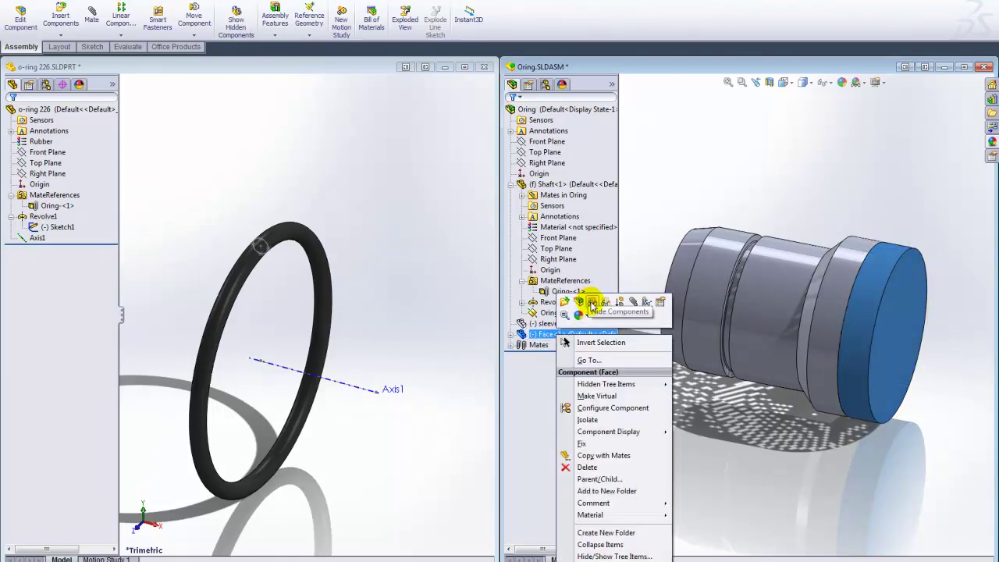
click(593, 303)
Drag o-ring 226 into the shaft groove, then minimize the part window.
click(39, 111)
drag(39, 111, 725, 232)
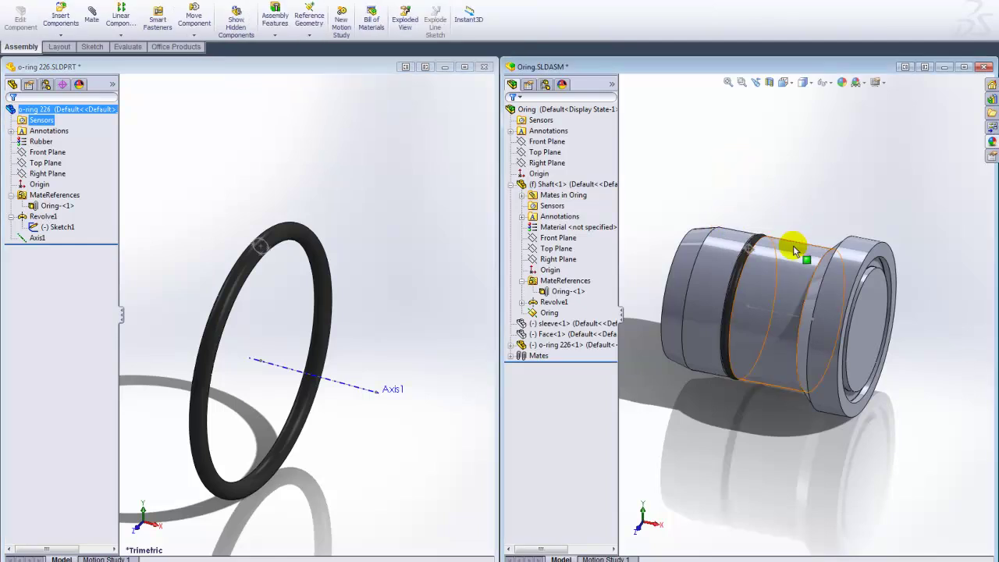
middle_drag(768, 262, 742, 211)
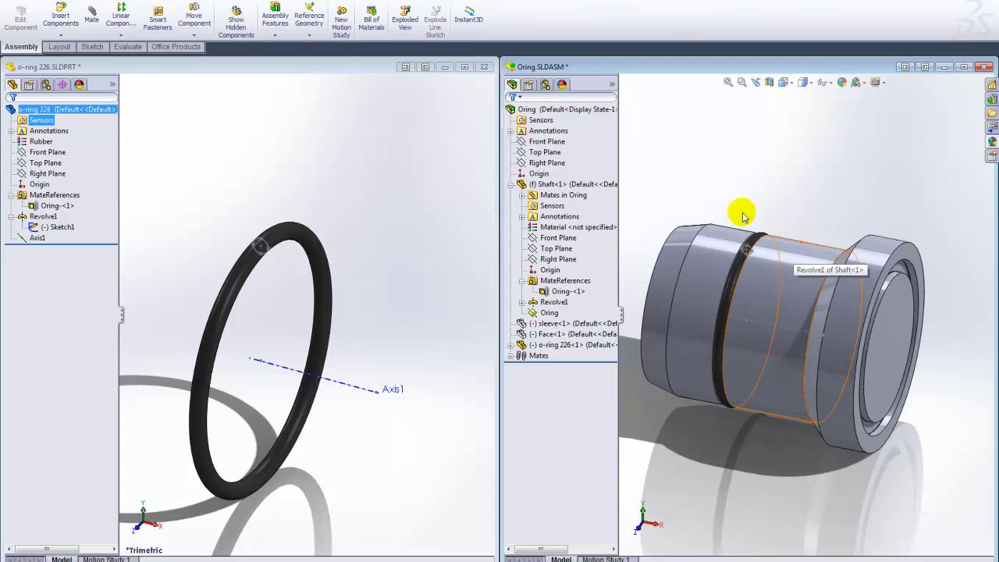
click(443, 68)
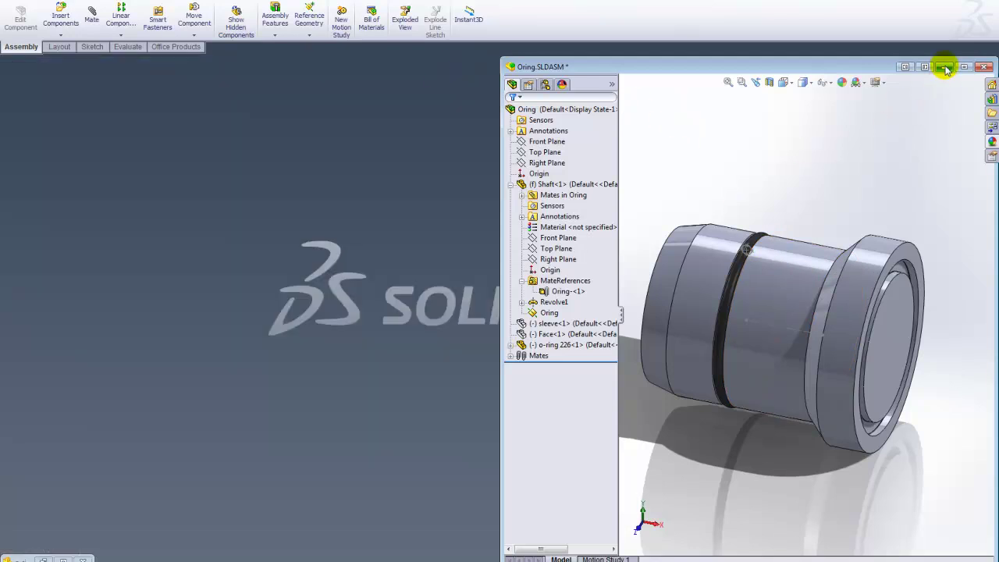
Maximize the assembly, add a second o-ring copy, and mate it concentric with the shaft.
click(982, 68)
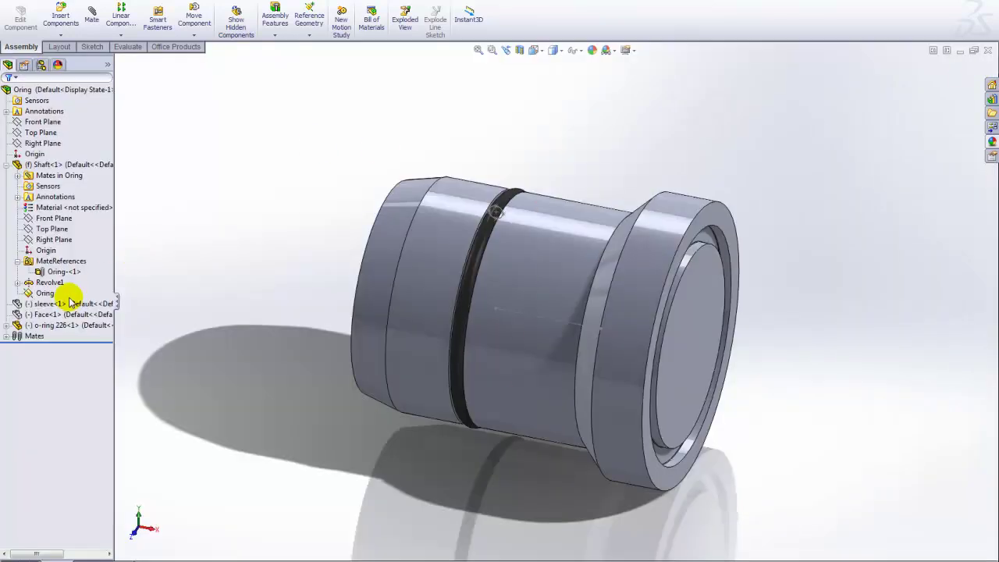
click(25, 326)
ctrl+drag(26, 330, 792, 343)
click(658, 247)
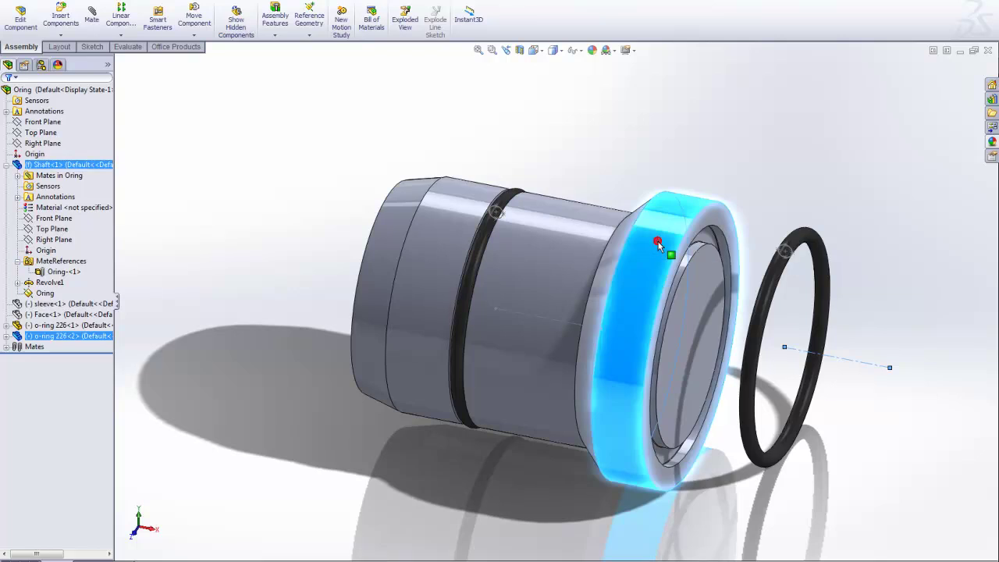
click(761, 178)
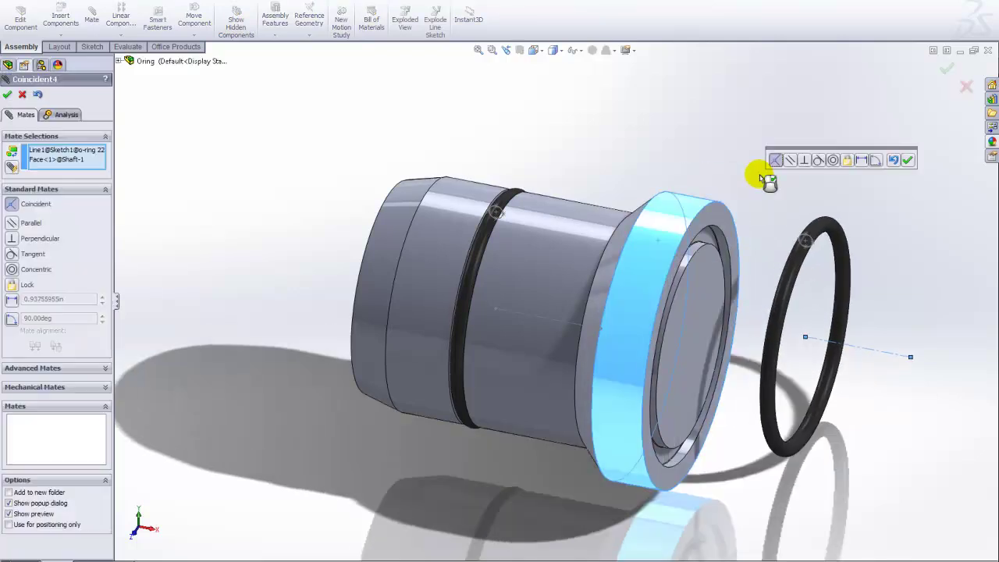
click(831, 161)
click(908, 160)
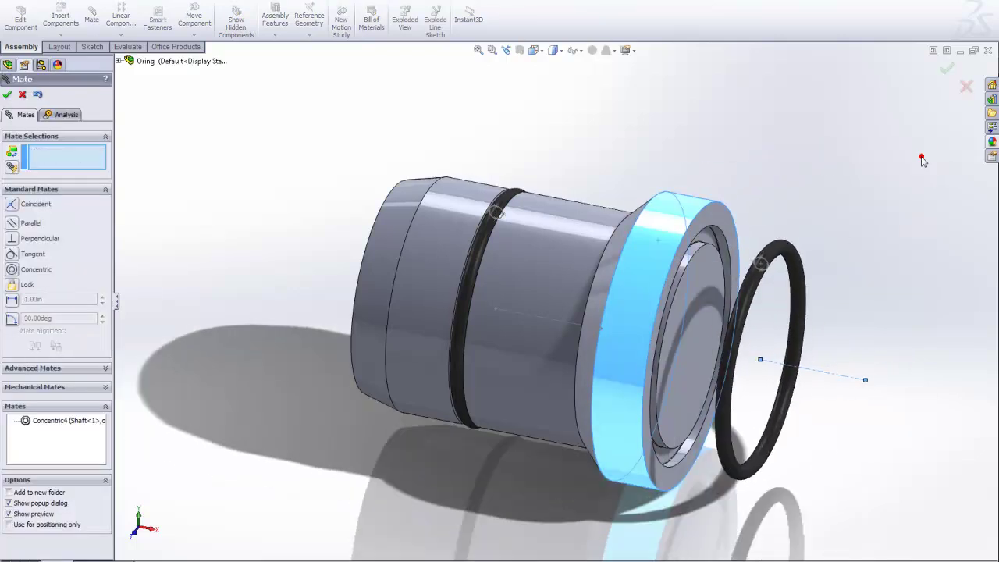
Mate the second o-ring coincident to the shaft's groove face and close the Mate manager.
scroll(761, 264, down, 8)
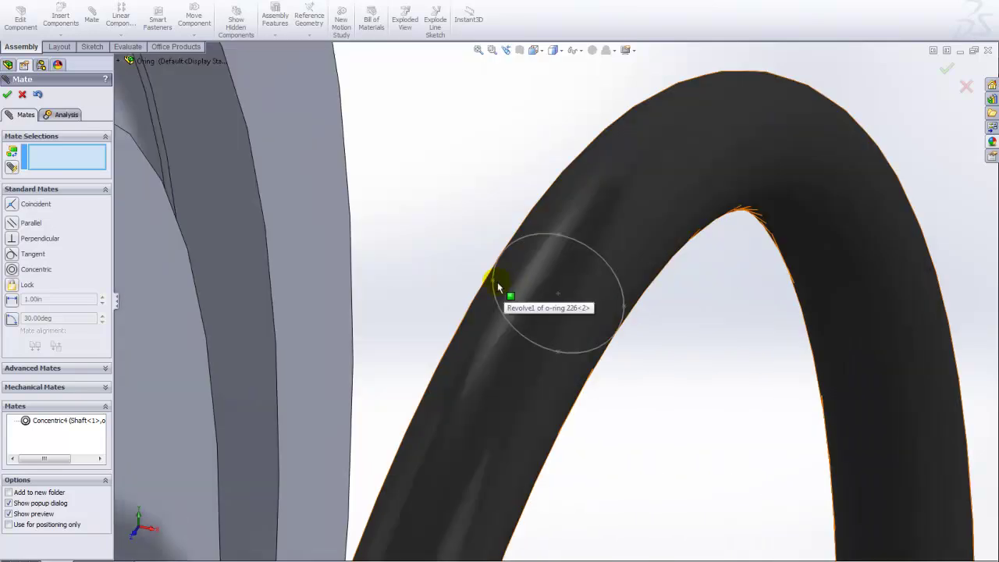
click(493, 281)
scroll(475, 257, up, 8)
click(410, 222)
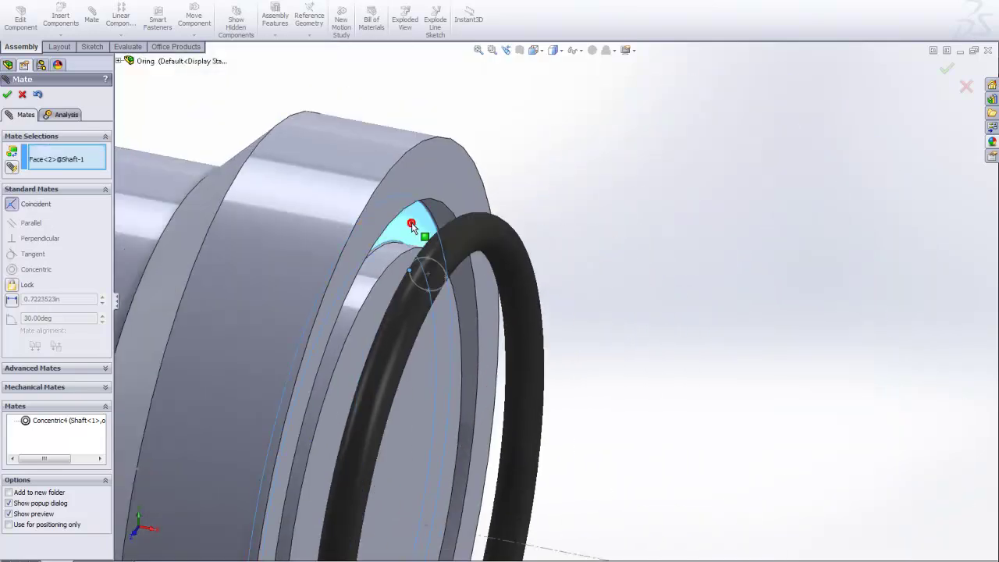
click(398, 209)
click(947, 72)
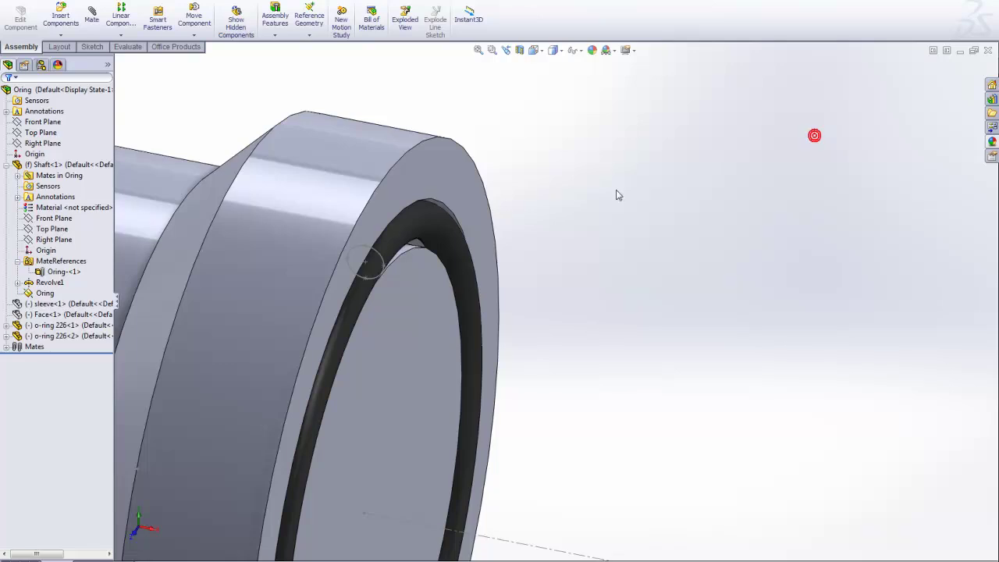
Make the first o-ring component virtual.
scroll(458, 241, up, 5)
scroll(475, 216, down, 10)
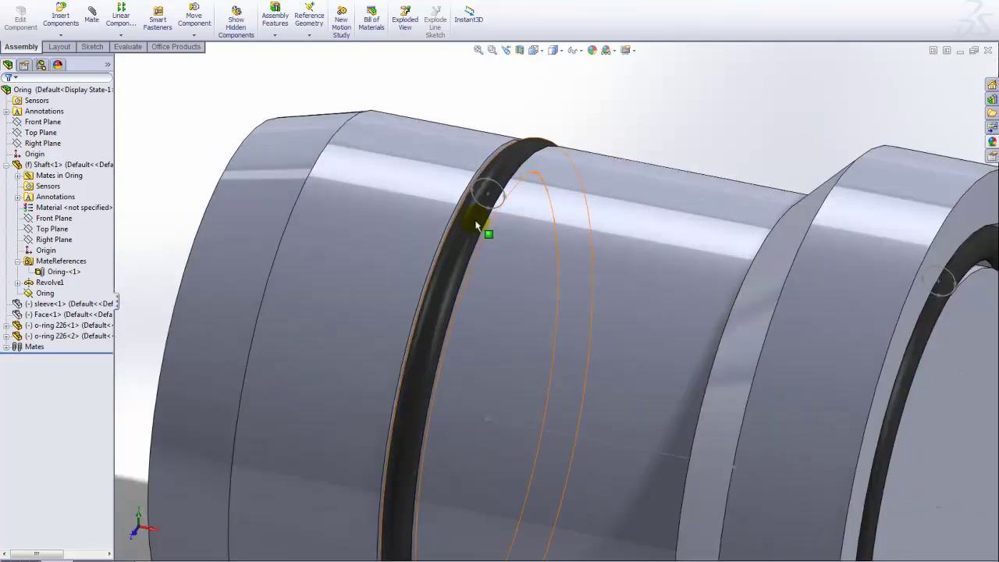
right_click(69, 325)
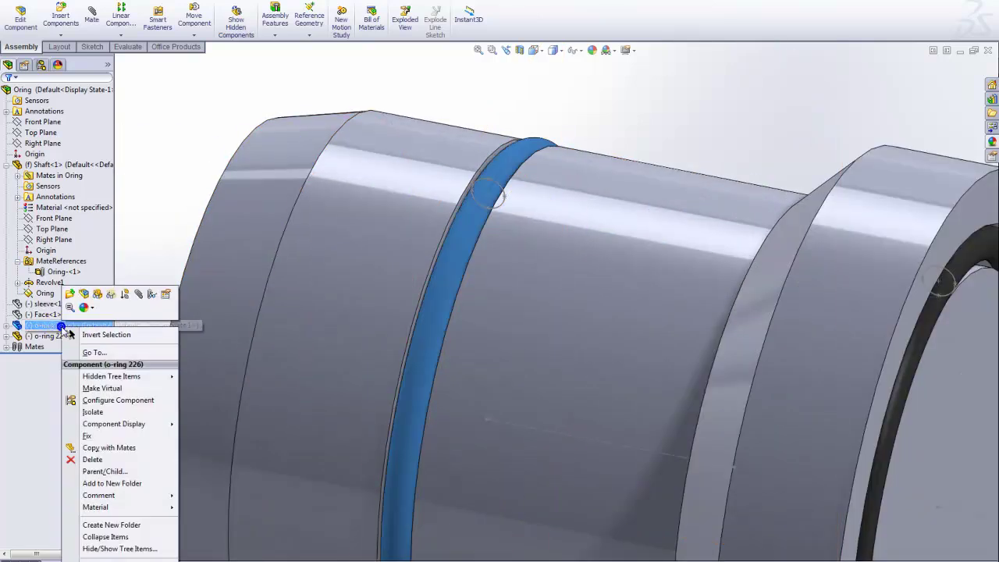
click(101, 388)
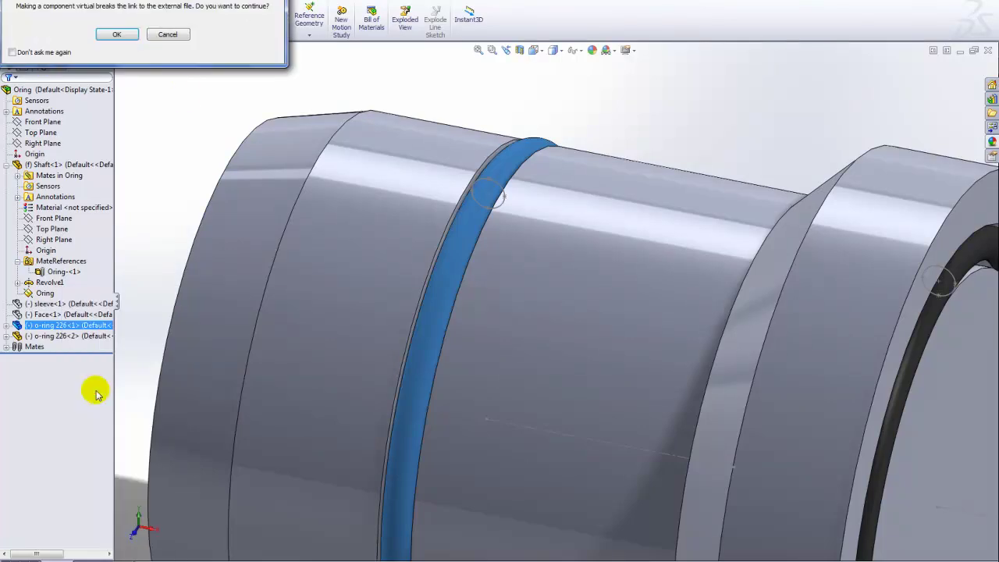
click(115, 36)
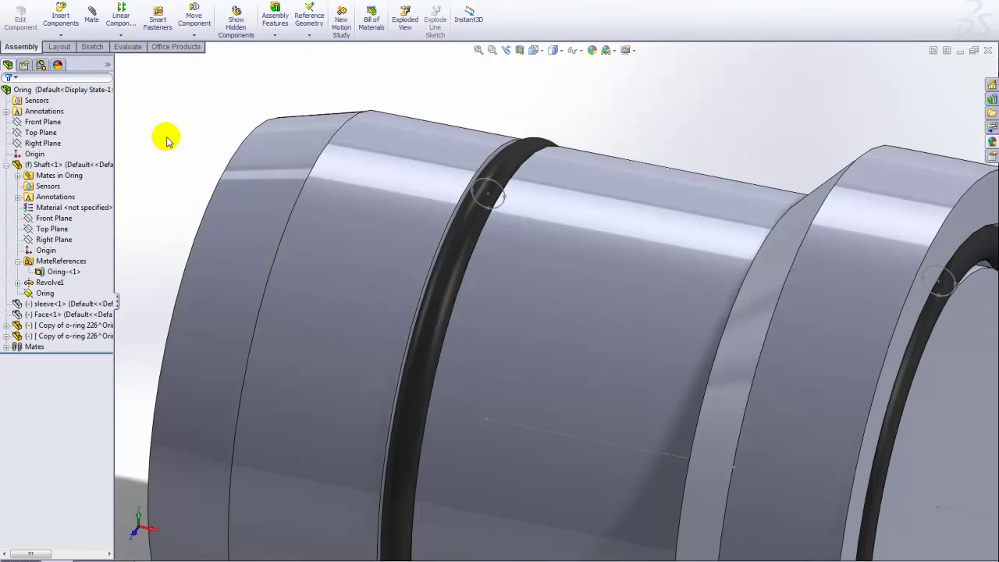
Make the copied o-ring independent.
scroll(988, 283, up, 3)
scroll(839, 289, down, 4)
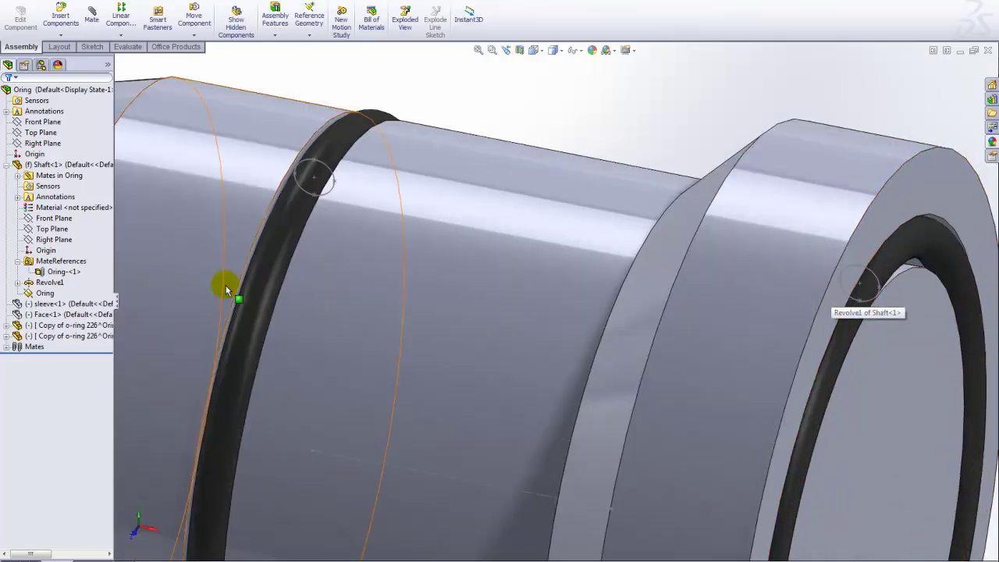
right_click(39, 336)
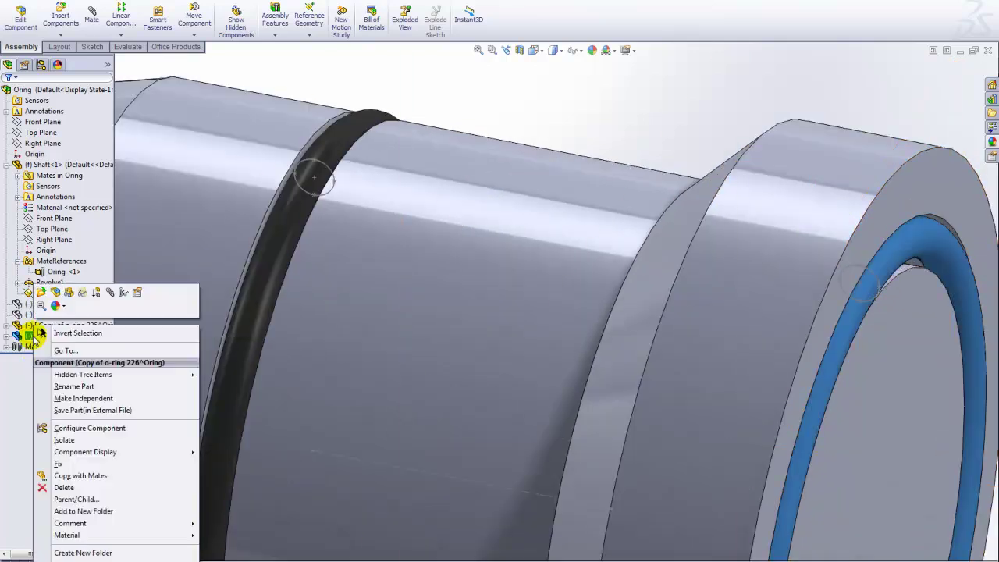
click(73, 400)
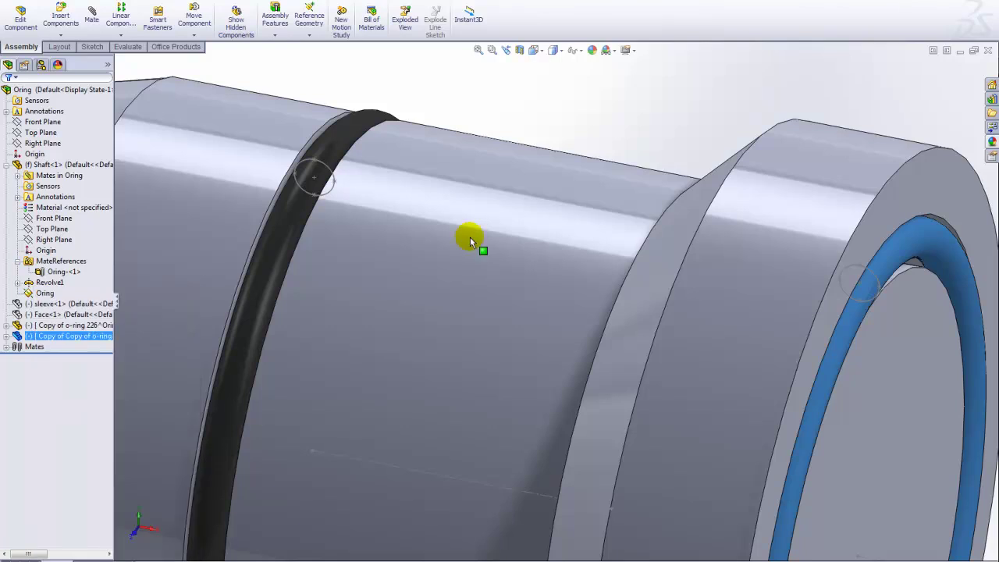
click(595, 103)
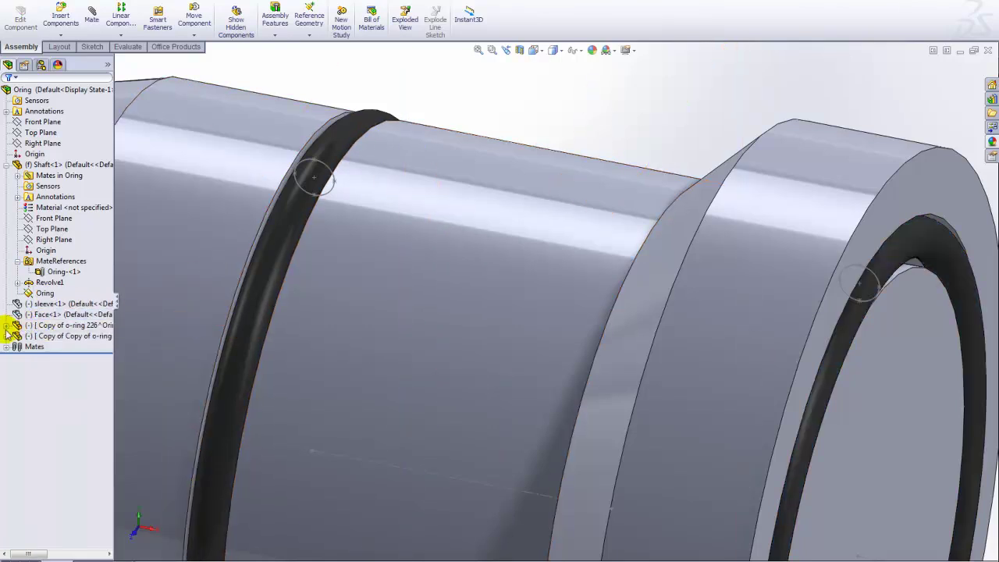
Show the shaft's groove Sketch1 in the model.
click(18, 282)
right_click(59, 294)
click(67, 277)
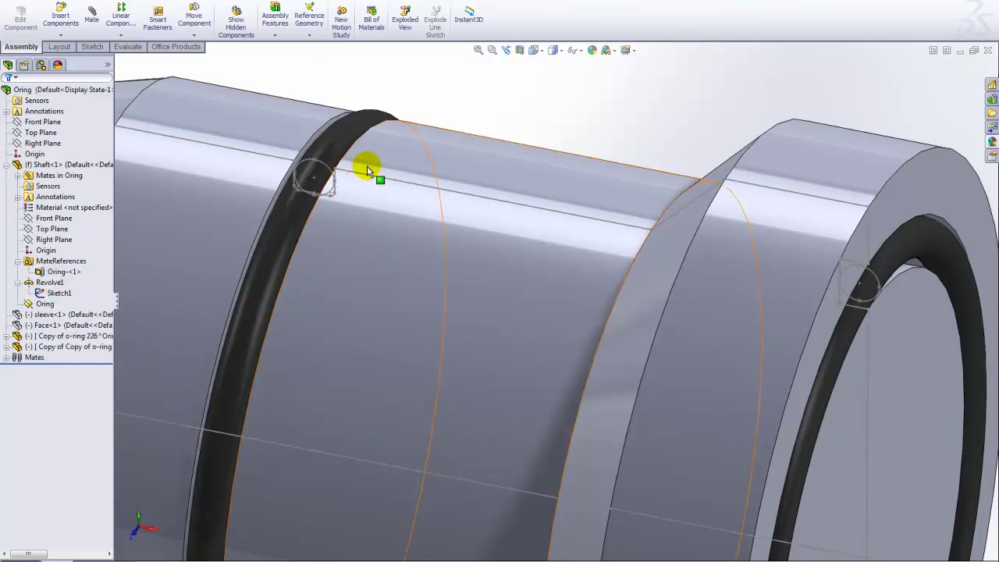
Edit the copied o-ring's profile Sketch1 in the assembly.
click(8, 334)
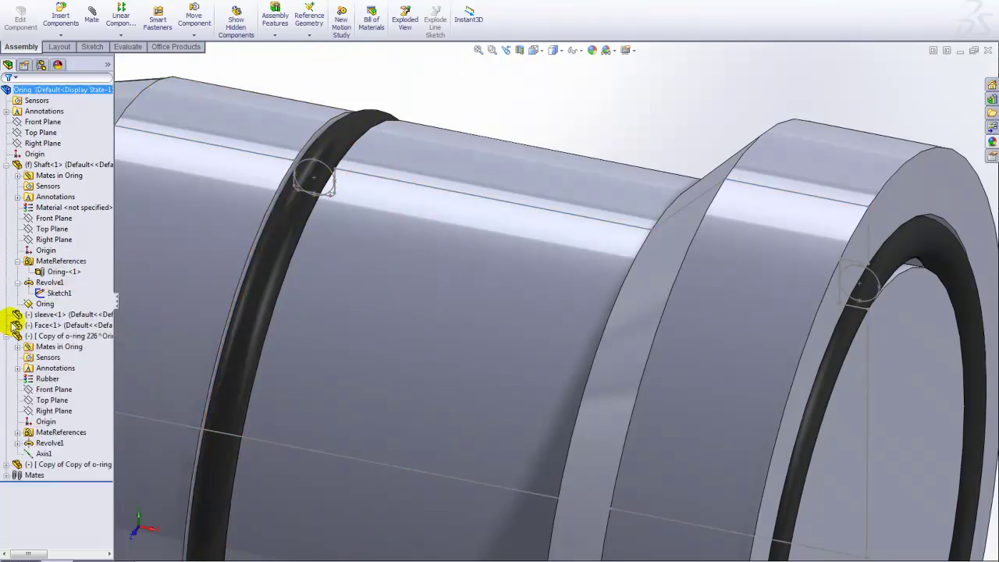
click(18, 443)
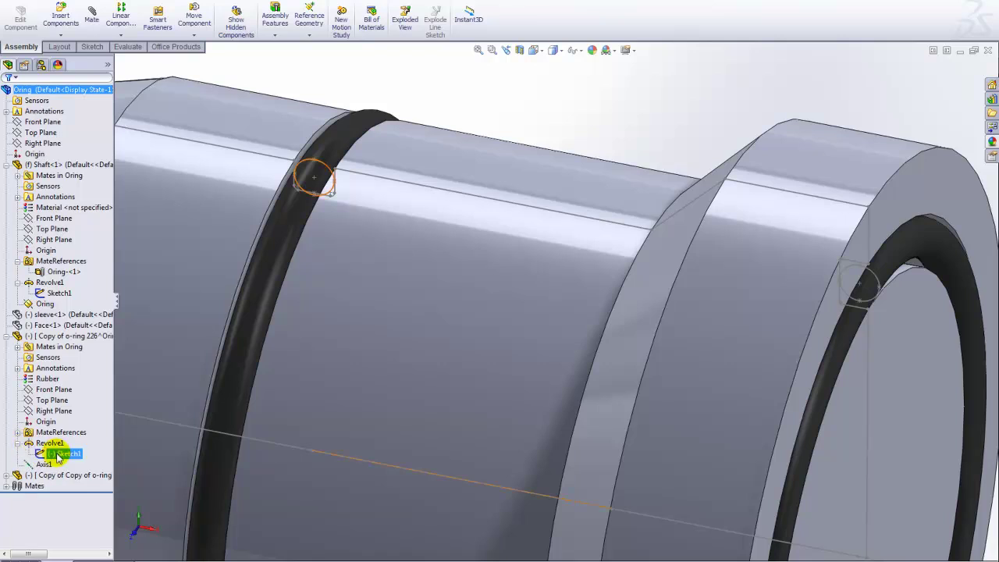
right_click(60, 454)
click(67, 422)
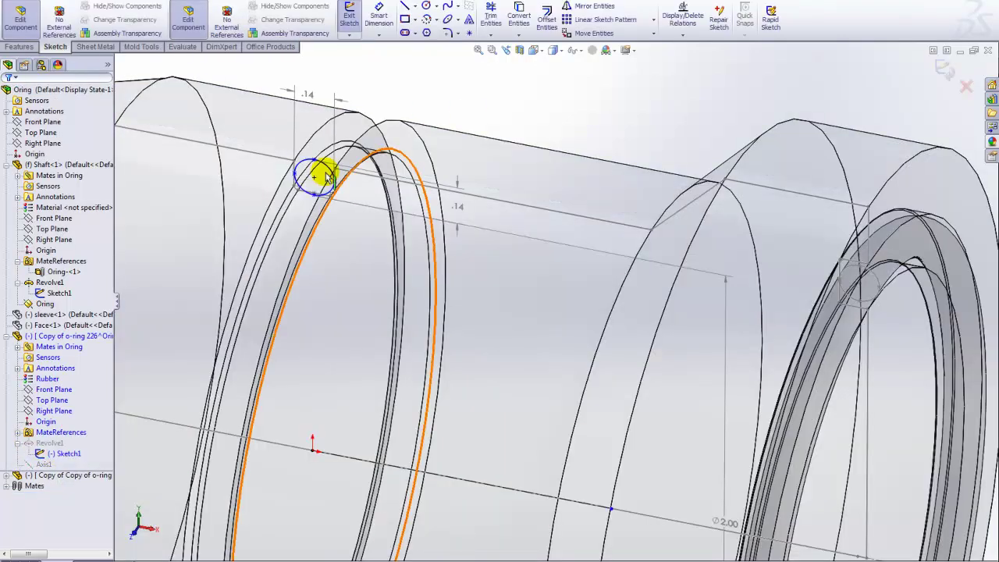
Make the profile circle coincident with both groove side walls and the floor, then exit the sketch.
scroll(319, 167, down, 6)
click(404, 271)
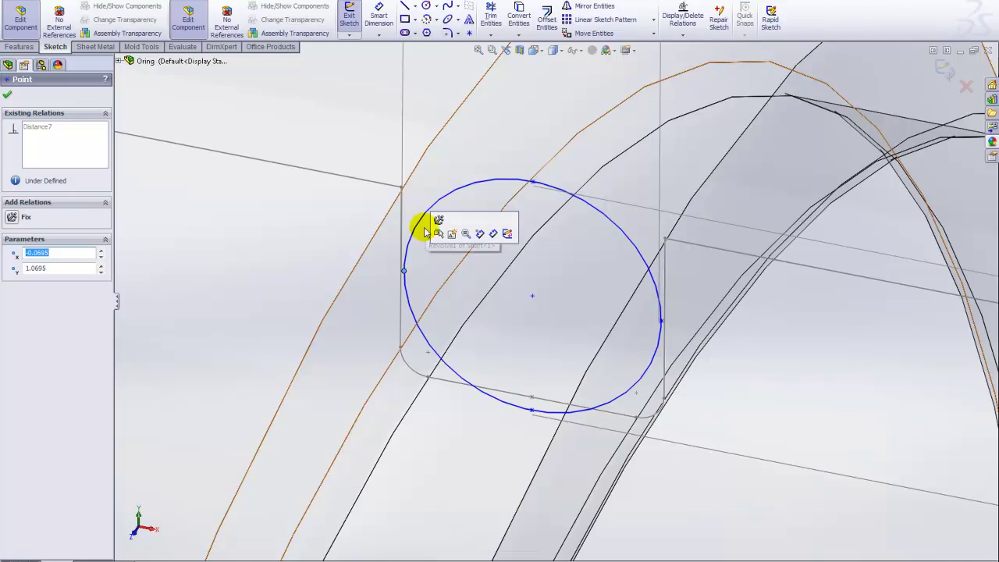
ctrl+click(402, 205)
click(11, 300)
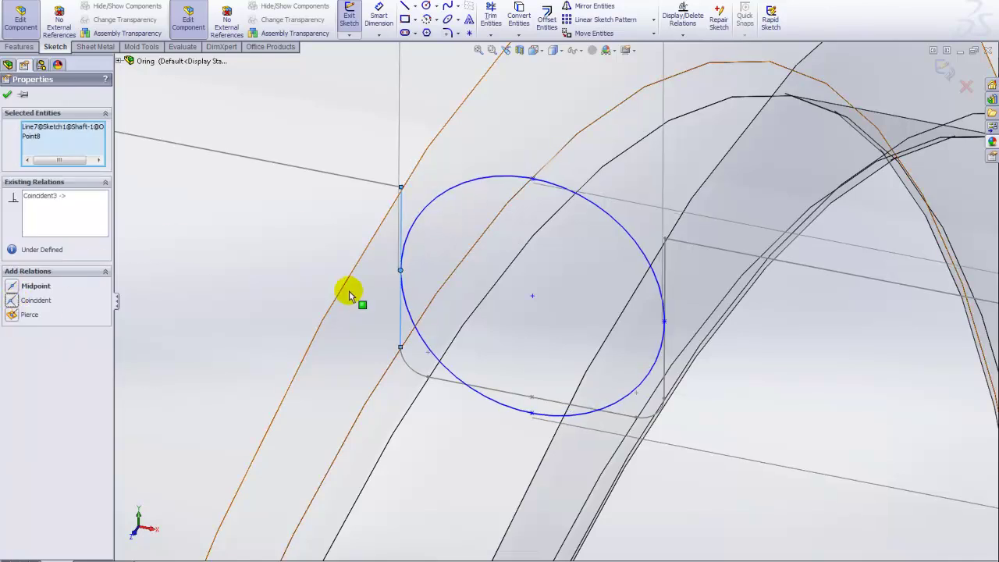
click(692, 345)
ctrl+click(732, 329)
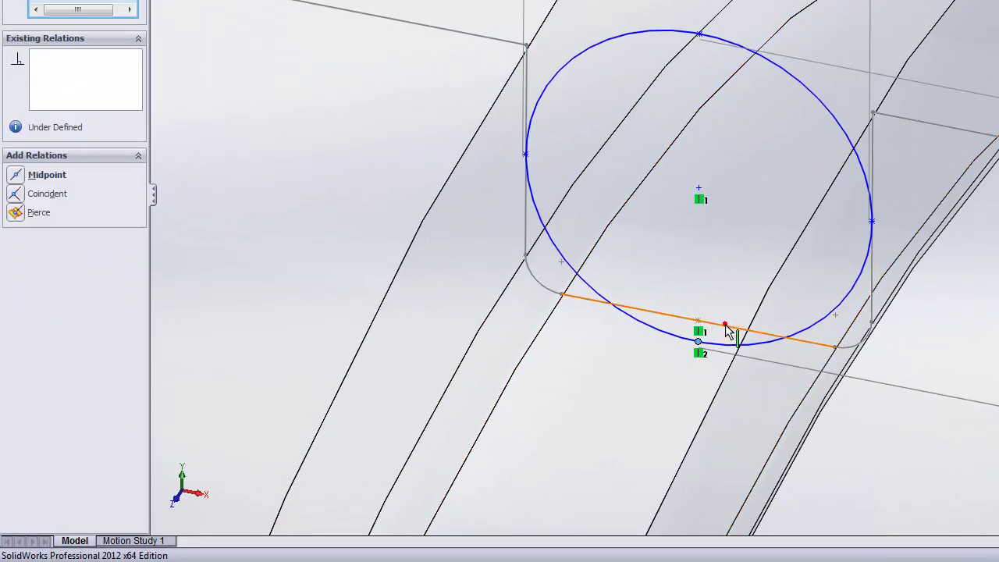
click(16, 191)
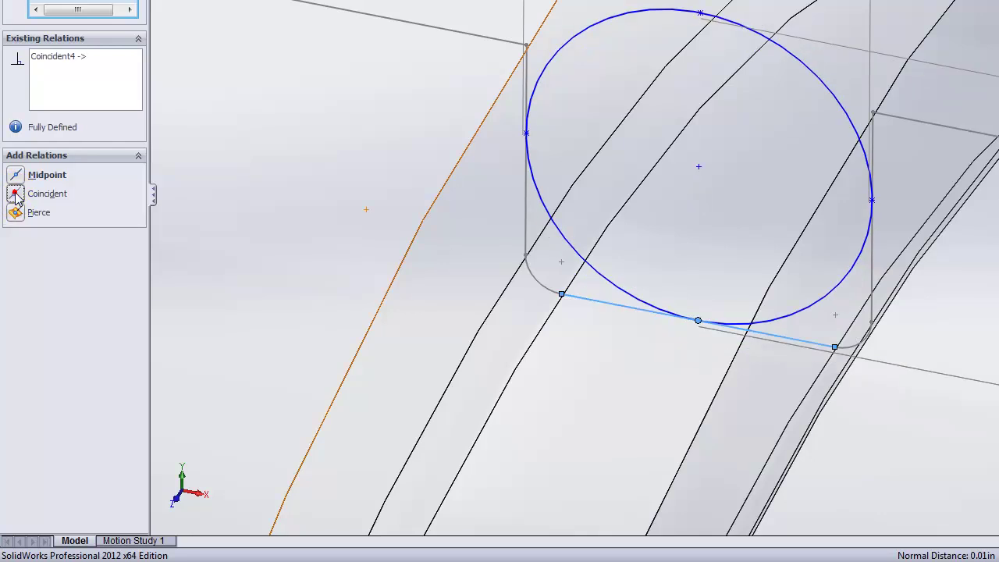
click(868, 199)
ctrl+click(873, 256)
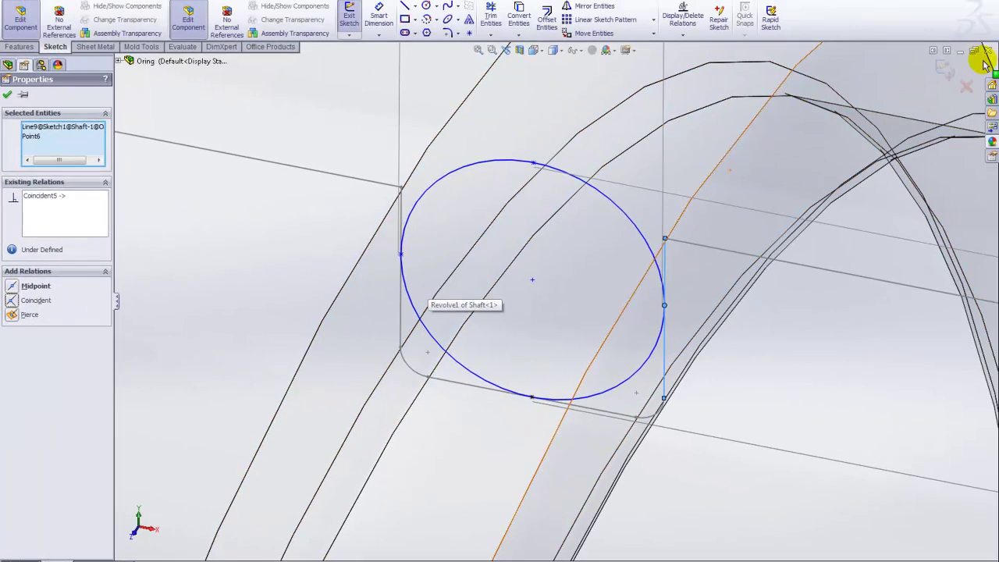
click(980, 62)
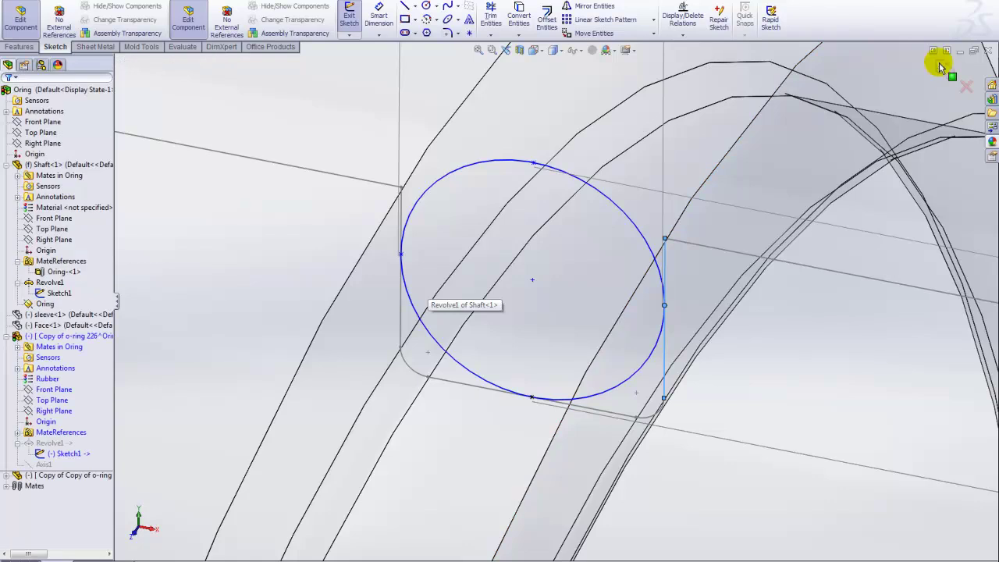
click(44, 313)
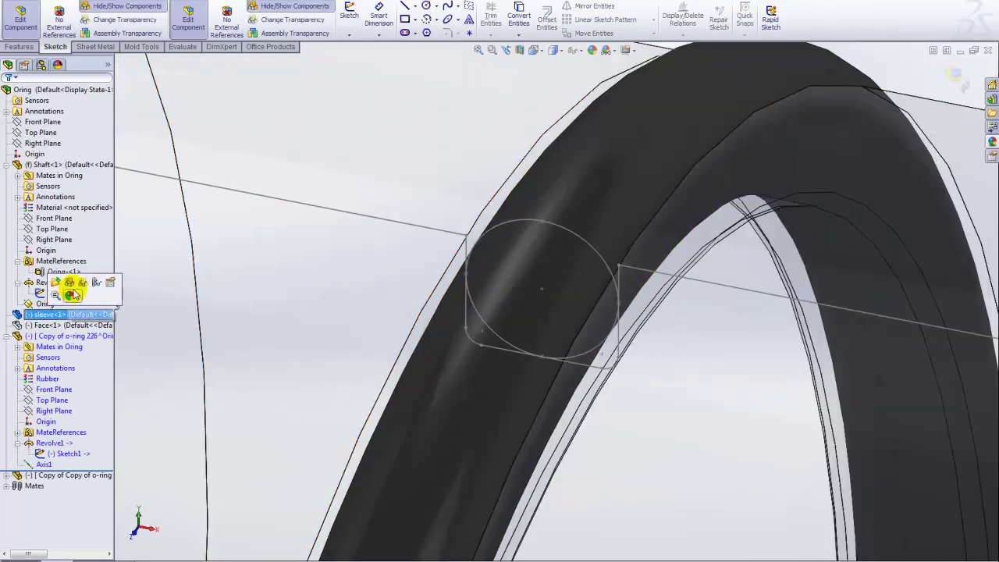
Show the sleeve component and its groove sketch.
click(69, 284)
click(7, 314)
click(26, 412)
click(18, 411)
click(56, 421)
right_click(54, 422)
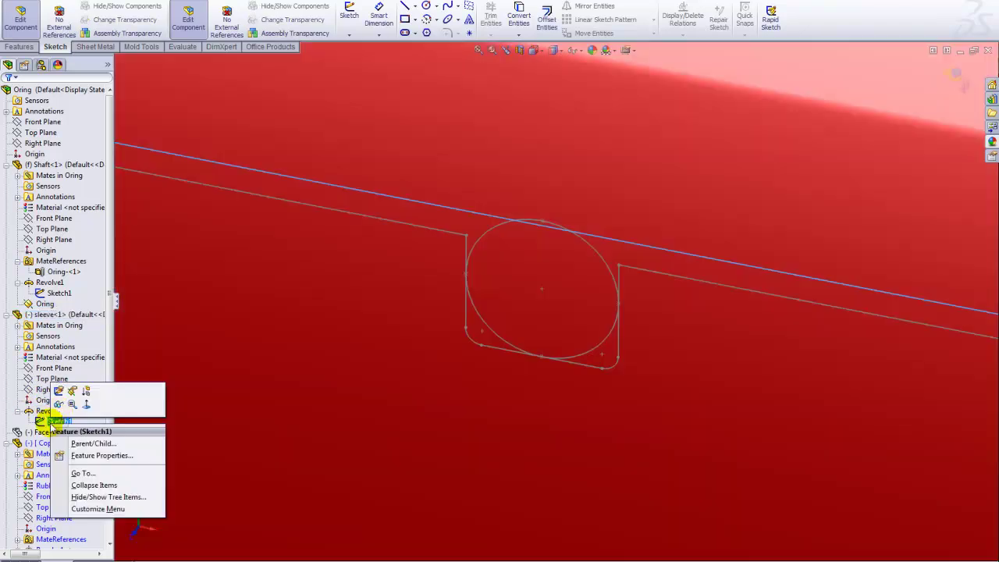
click(59, 404)
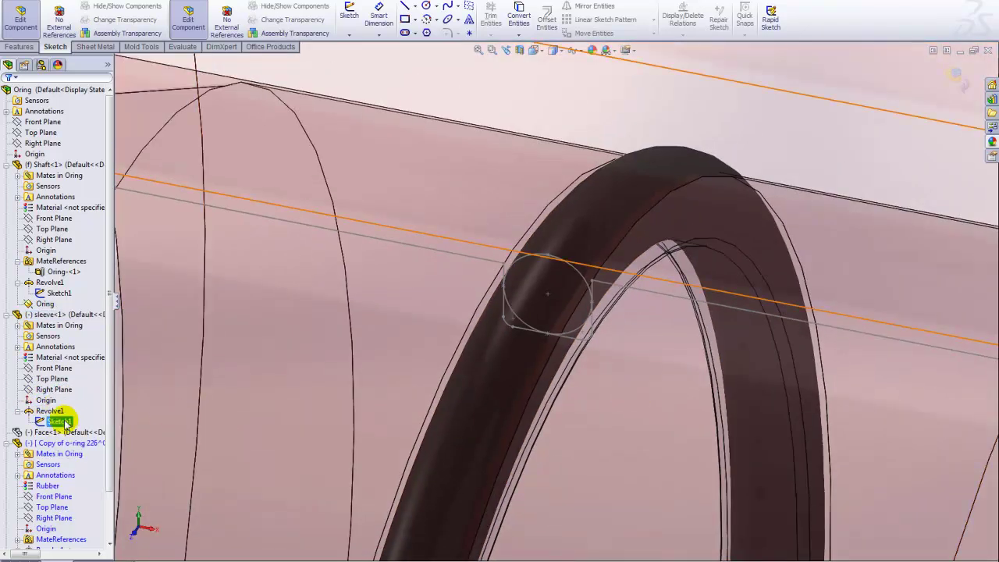
Make the o-ring profile circle's top point coincident with the sleeve groove line, then return to the assembly.
scroll(112, 384, down, 2)
click(58, 506)
right_click(58, 507)
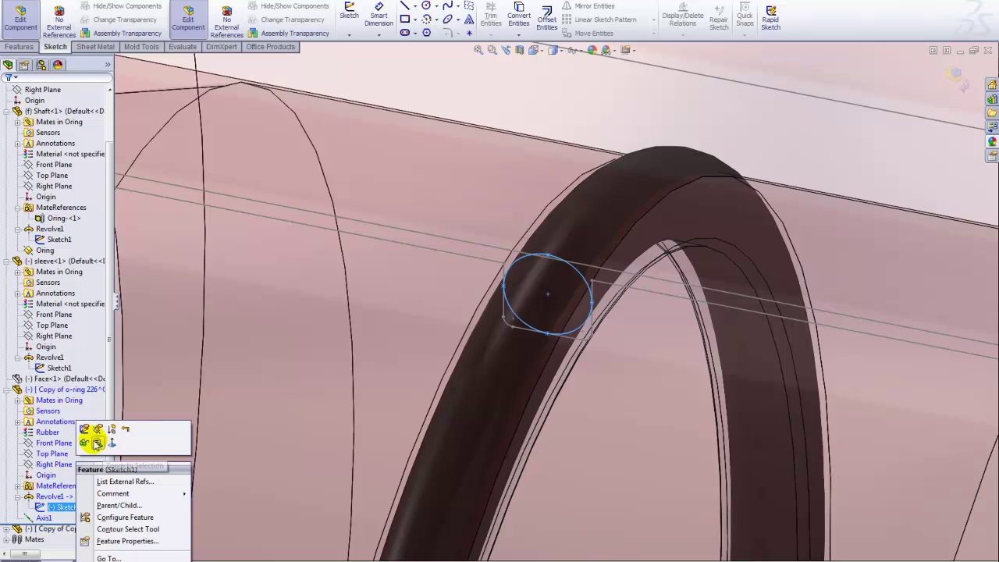
click(84, 430)
click(550, 256)
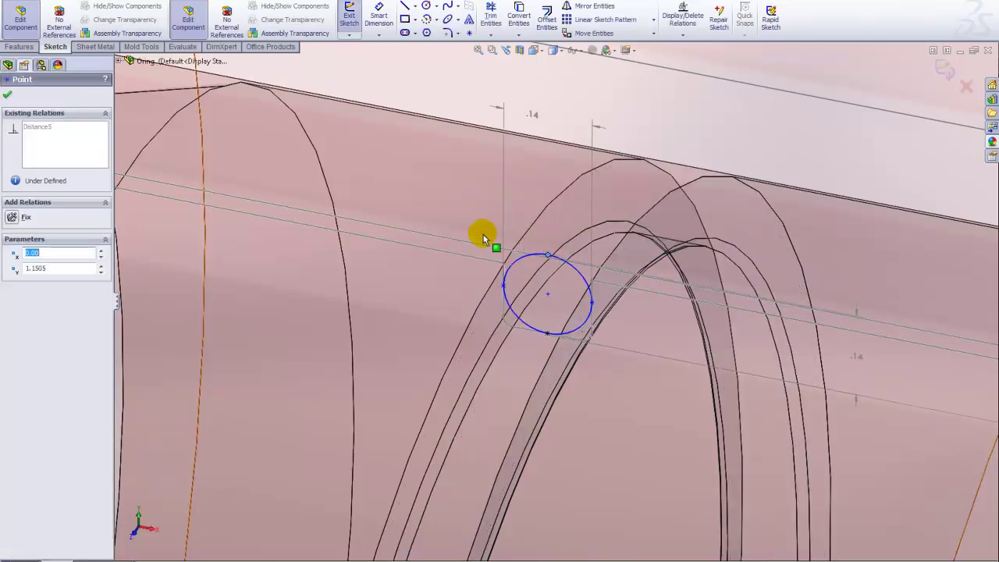
ctrl+click(473, 242)
click(13, 302)
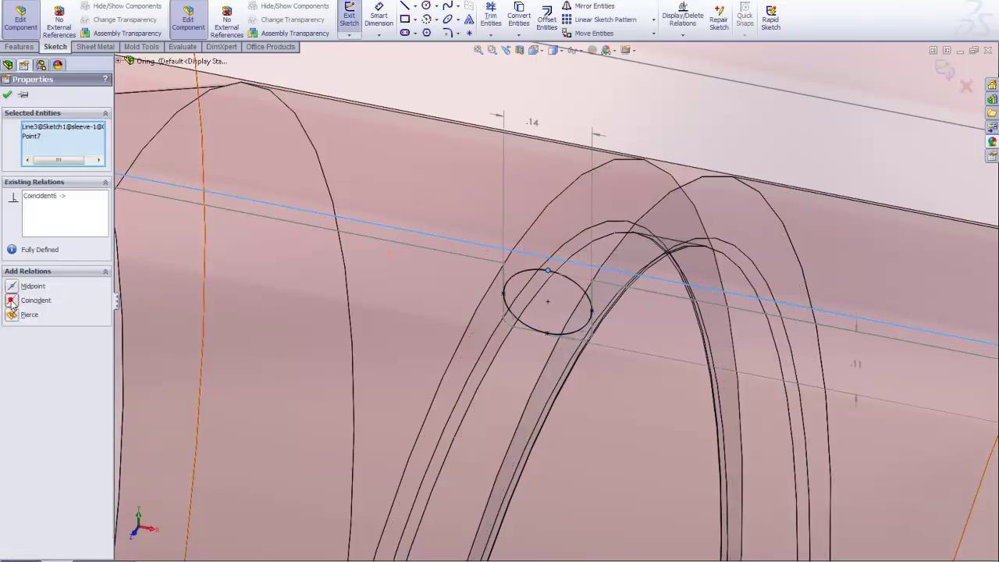
click(943, 69)
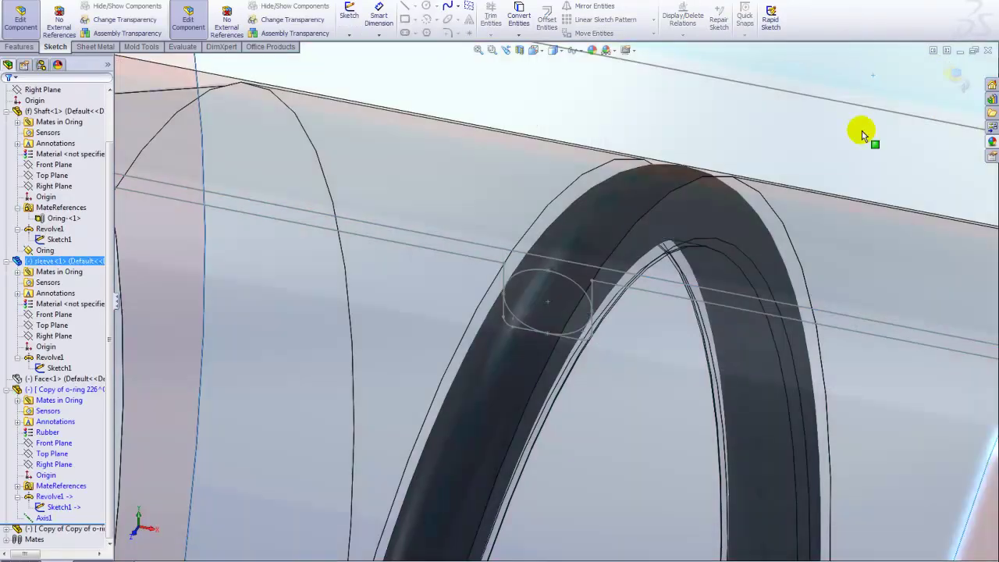
click(946, 72)
scroll(818, 154, up, 6)
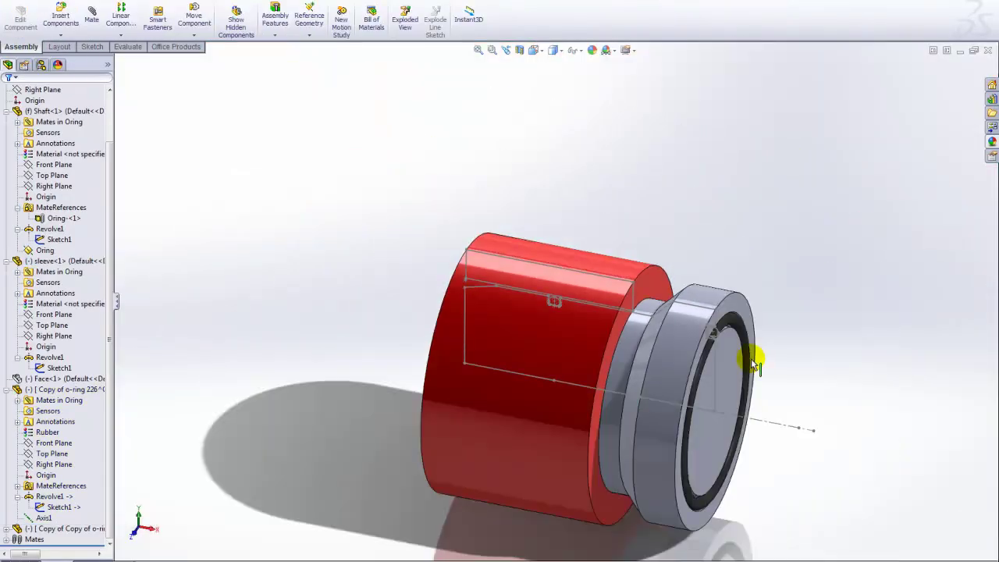
scroll(652, 306, down, 6)
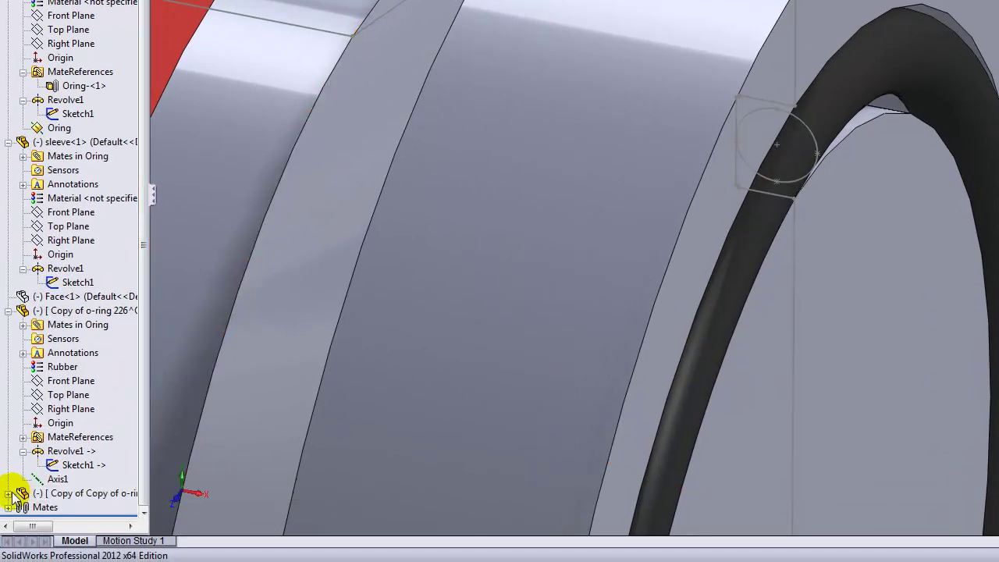
Open the second O-ring copy's profile sketch for editing.
click(7, 493)
click(23, 493)
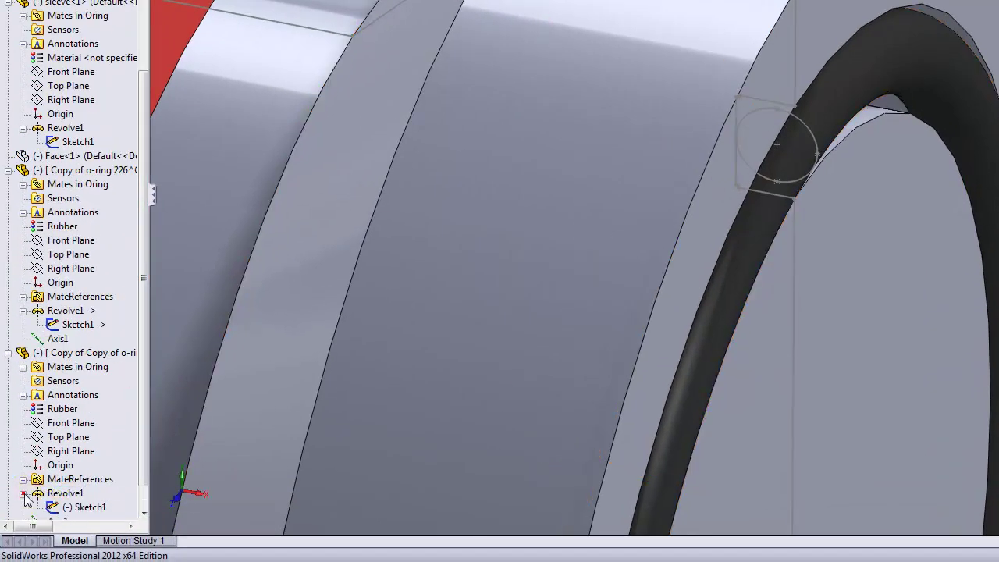
click(85, 507)
right_click(72, 511)
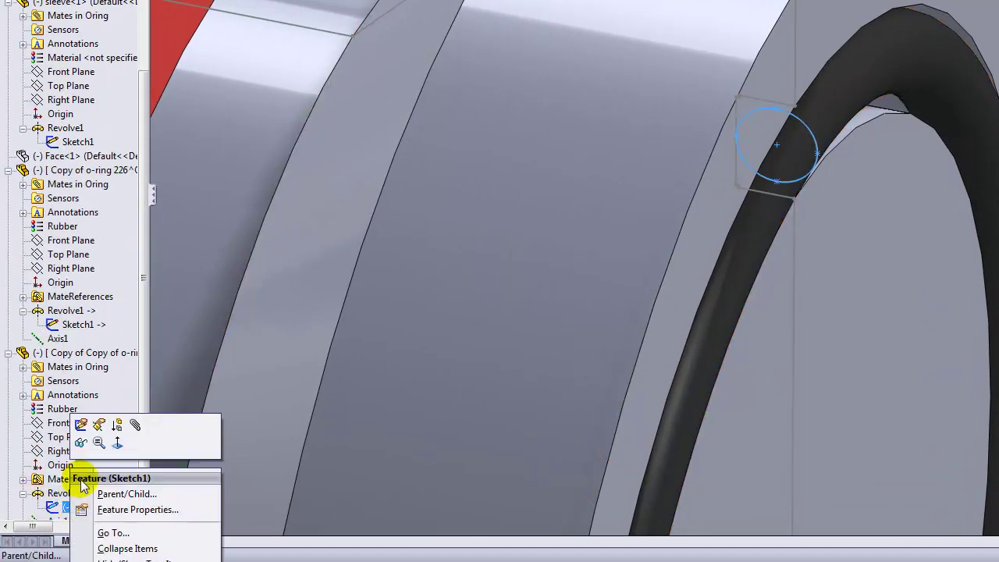
click(78, 417)
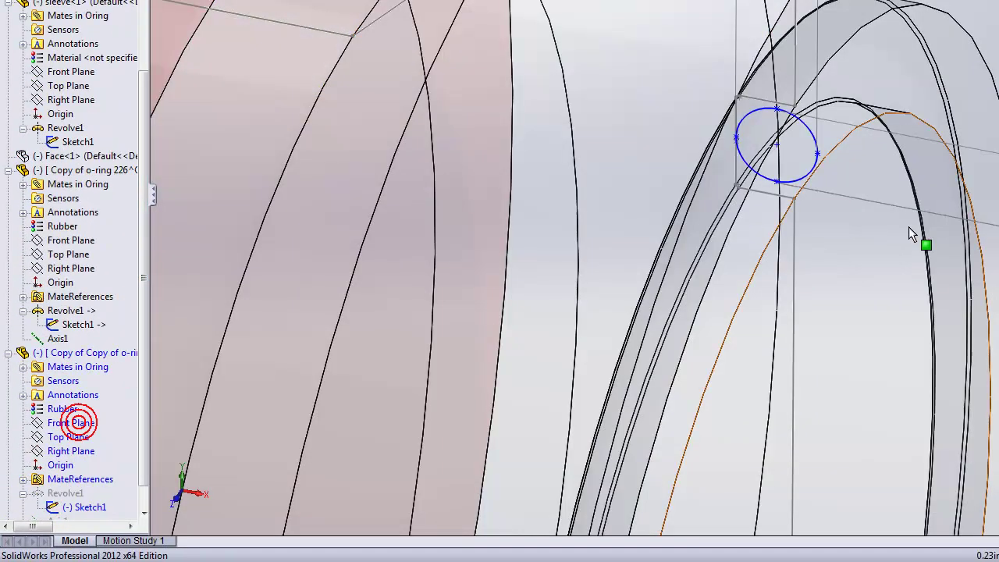
Make the circle's bottom point and another point coincident with the groove edges.
click(777, 181)
ctrl+click(775, 190)
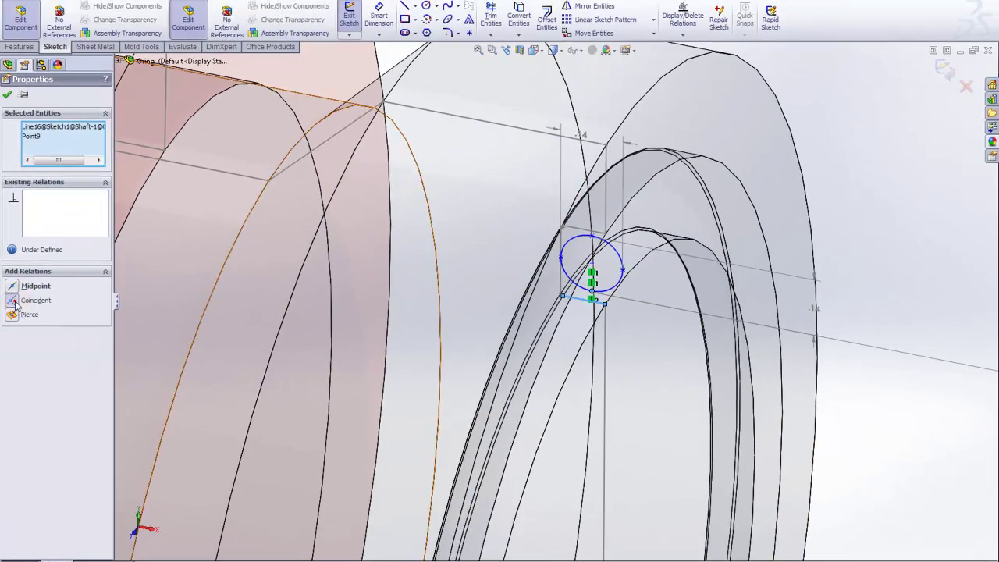
click(15, 301)
scroll(625, 226, down, 4)
click(564, 229)
ctrl+click(559, 242)
click(14, 301)
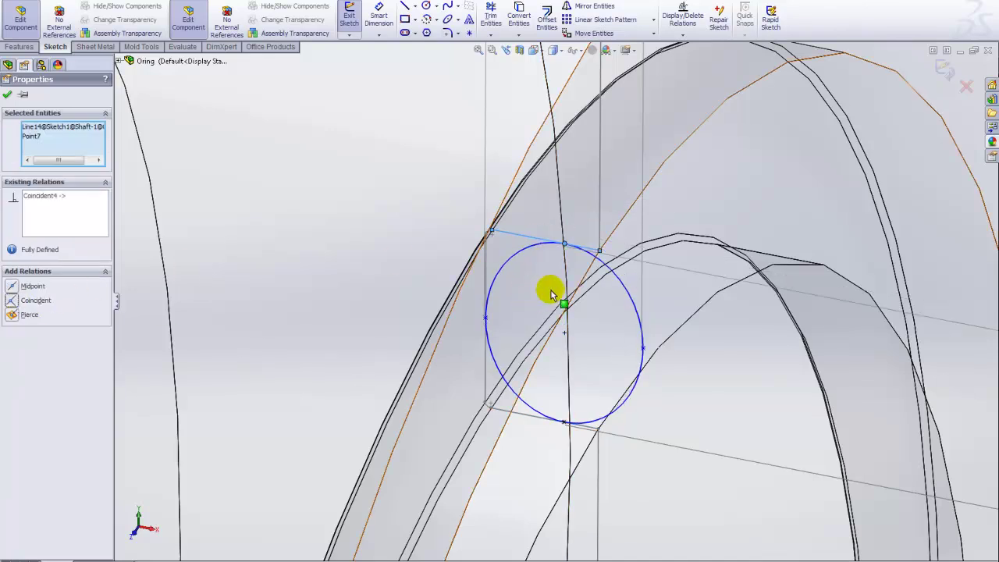
Make the circle's left point coincident with the vertical groove edge and confirm the relations.
click(486, 318)
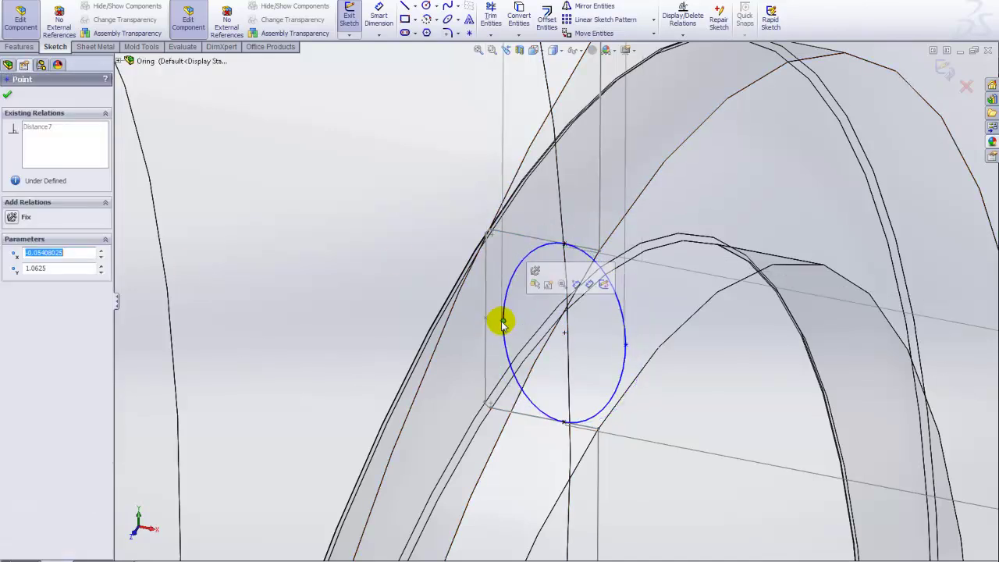
ctrl+click(486, 346)
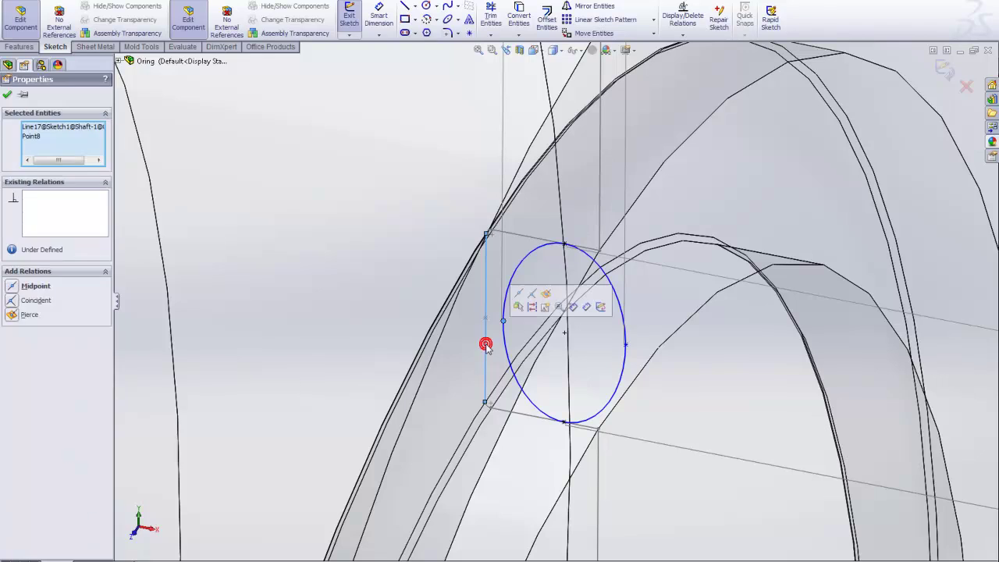
click(10, 303)
click(8, 94)
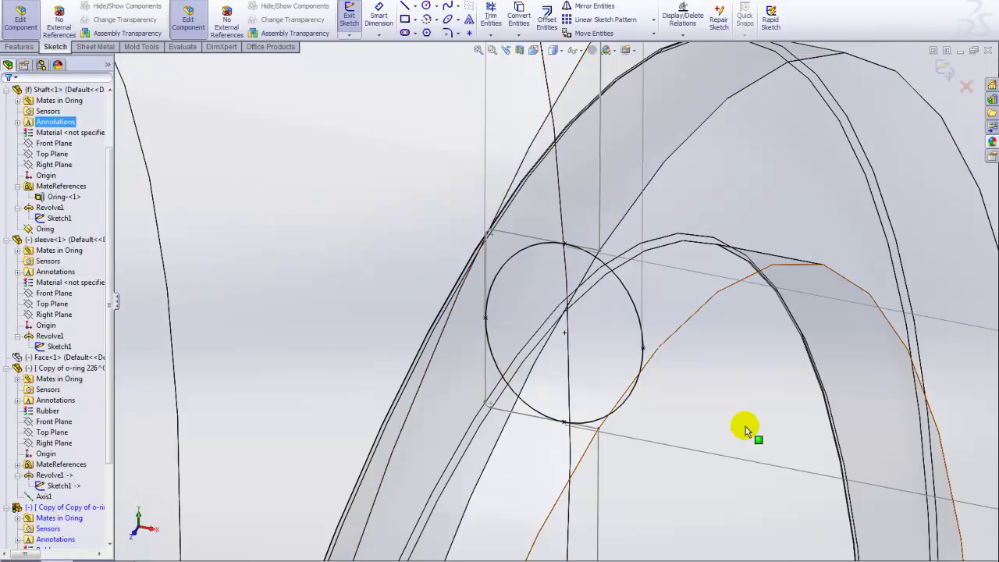
click(645, 354)
click(600, 497)
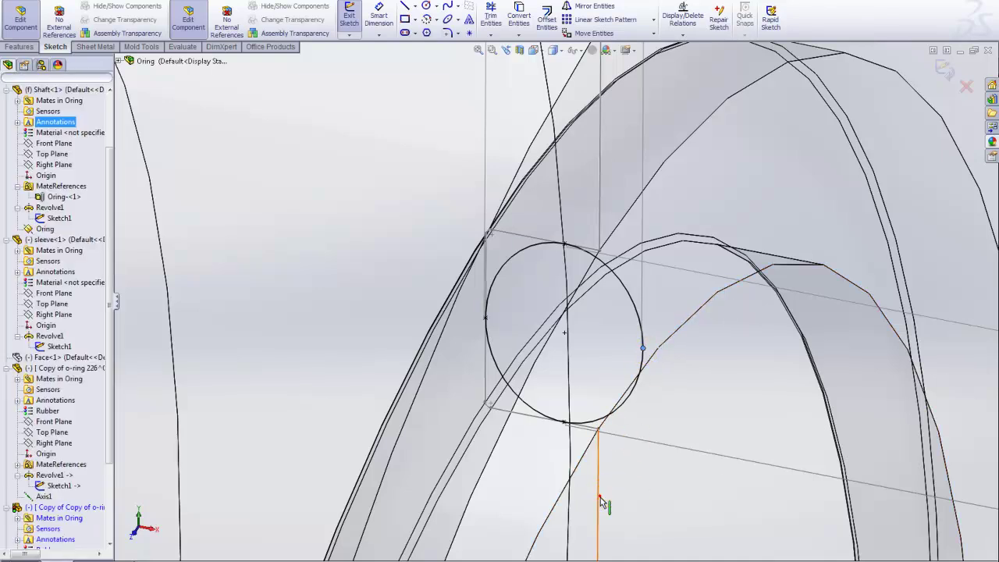
ctrl+click(600, 497)
Add the last Coincident, let SketchXpert remove Vertical2, and exit the sketch and component.
click(27, 300)
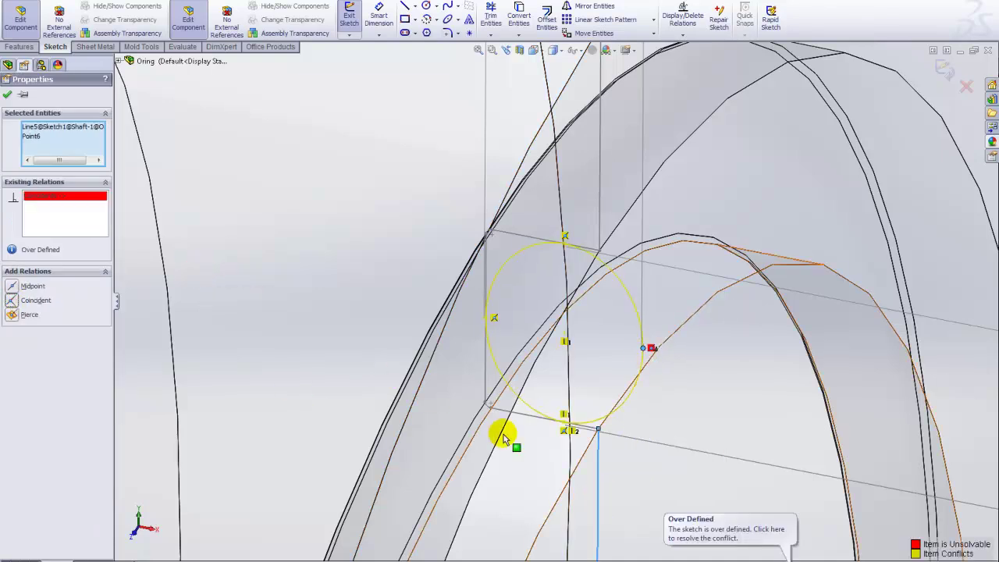
click(10, 94)
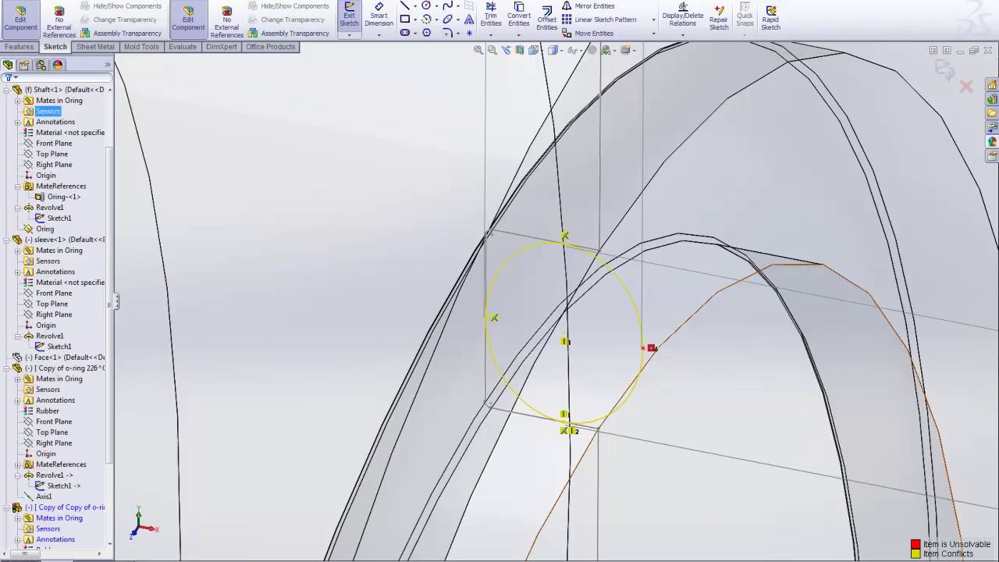
click(57, 149)
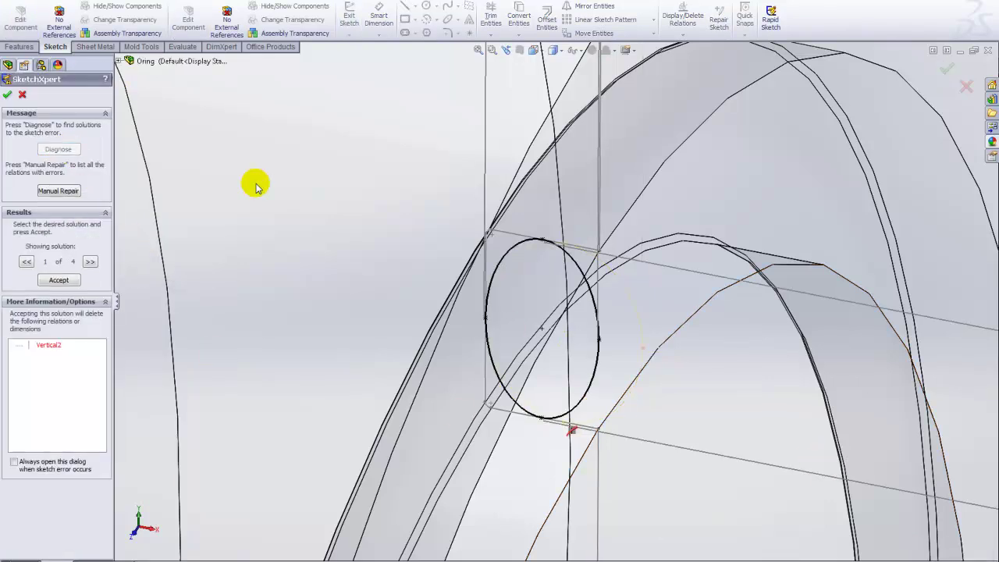
click(59, 279)
click(7, 94)
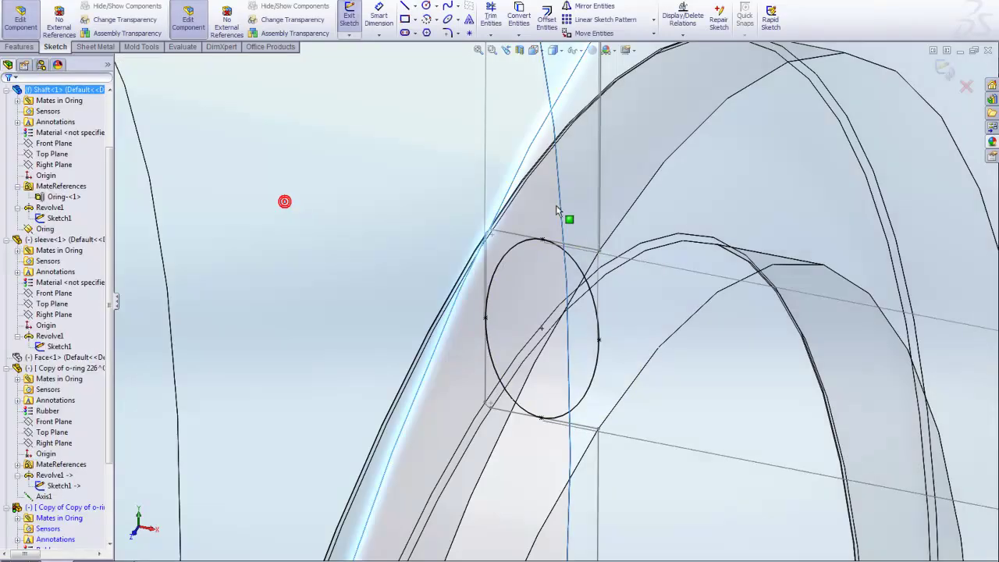
click(942, 74)
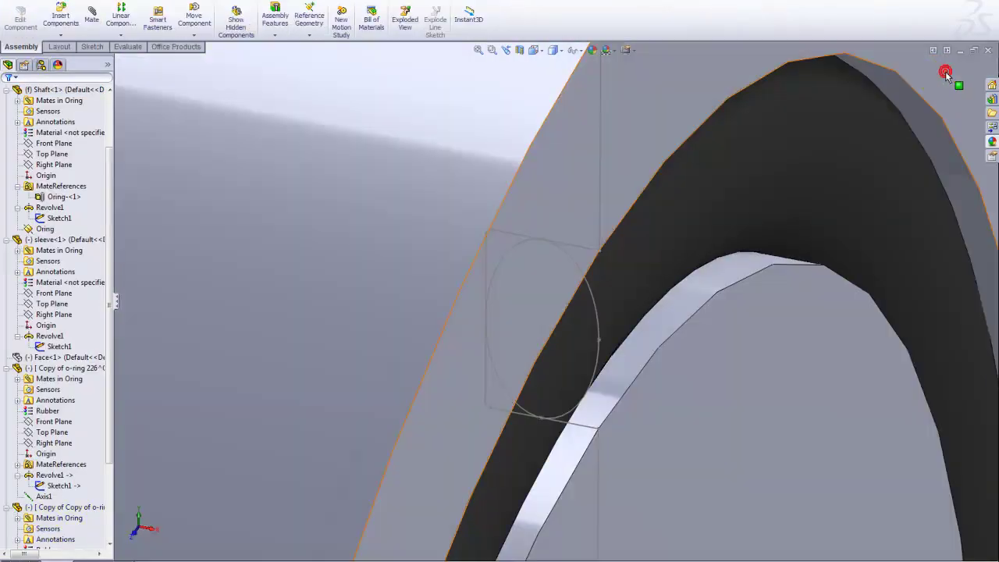
click(936, 78)
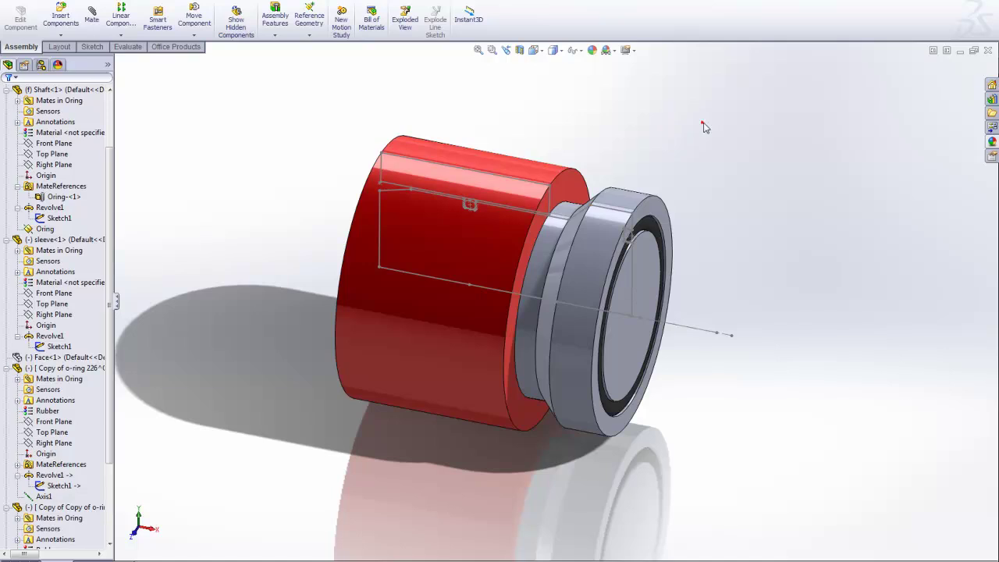
Show Face<1> again and start a new drawing from the assembly.
click(42, 357)
click(68, 325)
click(290, 392)
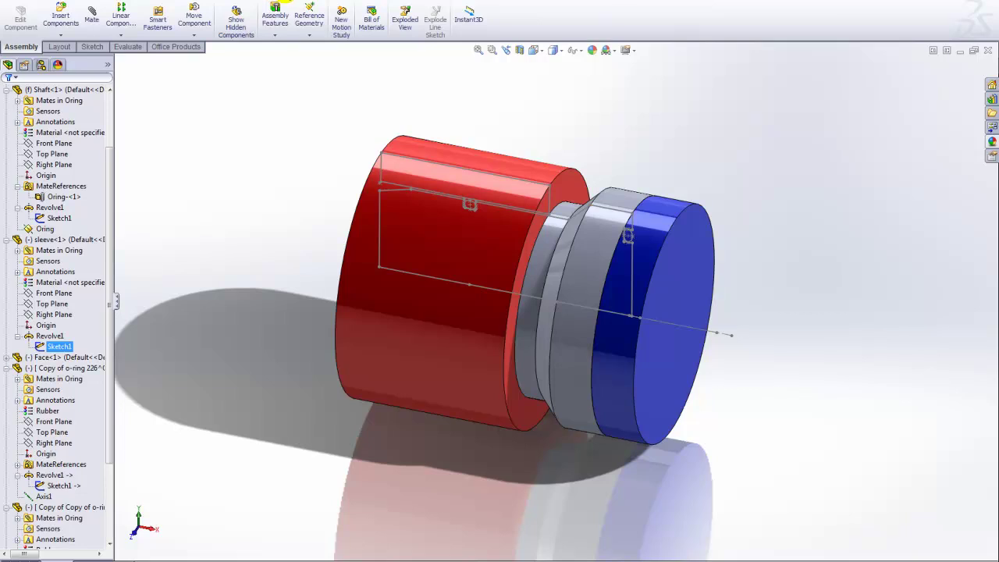
click(287, 2)
click(278, 15)
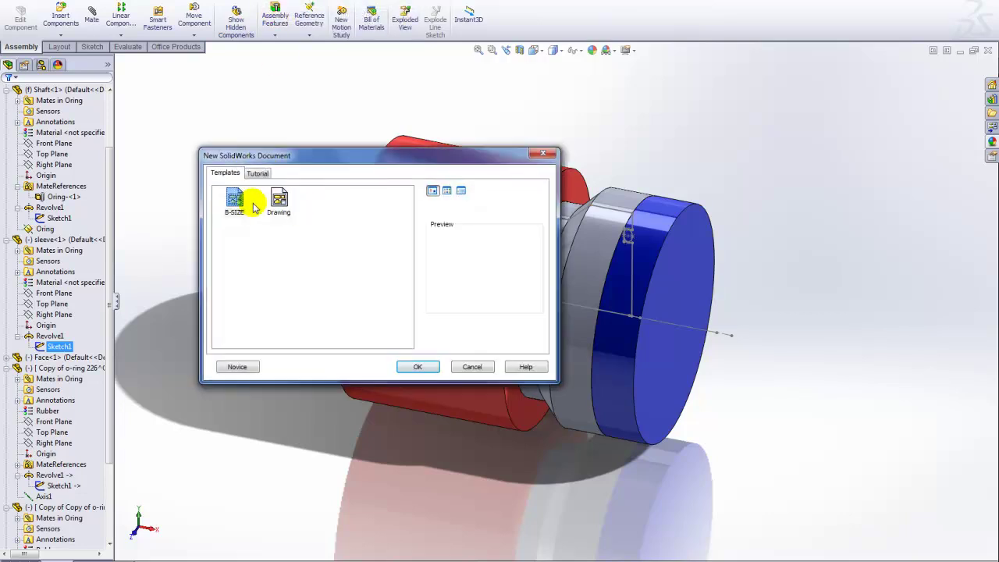
Accept the B-size template and place the assembly's circular Right view on the sheet.
click(419, 369)
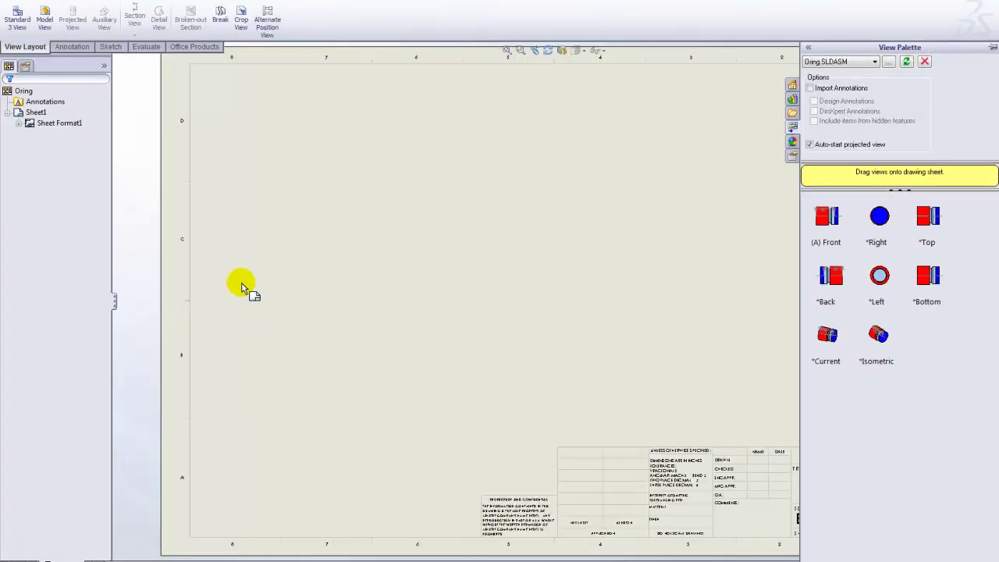
drag(885, 219, 549, 258)
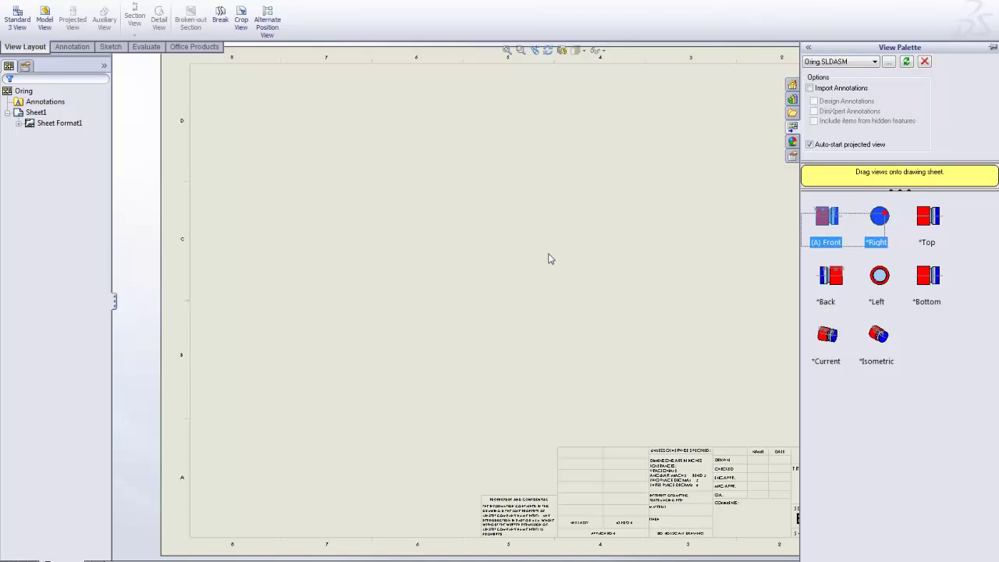
drag(880, 221, 396, 275)
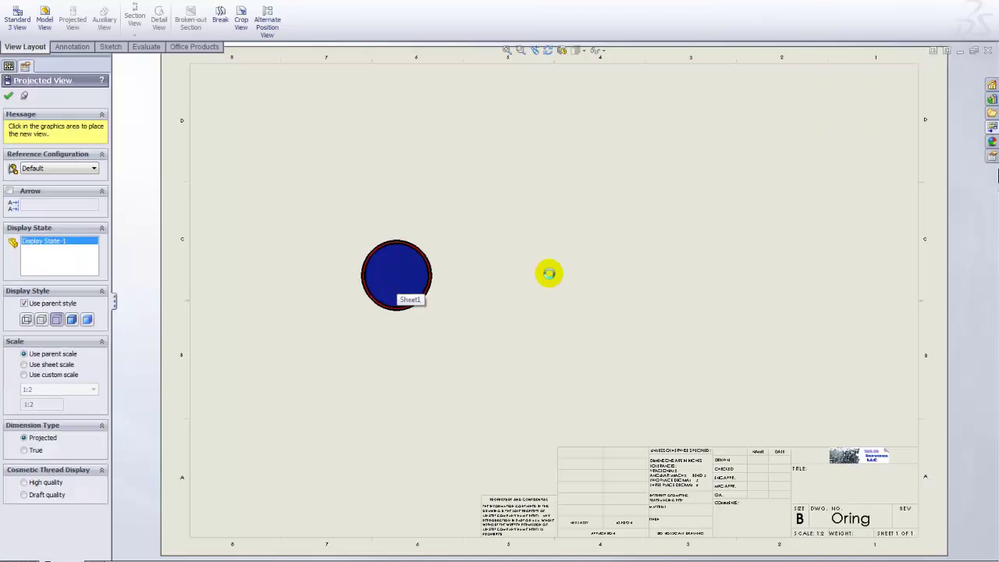
click(9, 95)
Cut a vertical section line through the circular view and place Section A-A to its right.
click(134, 17)
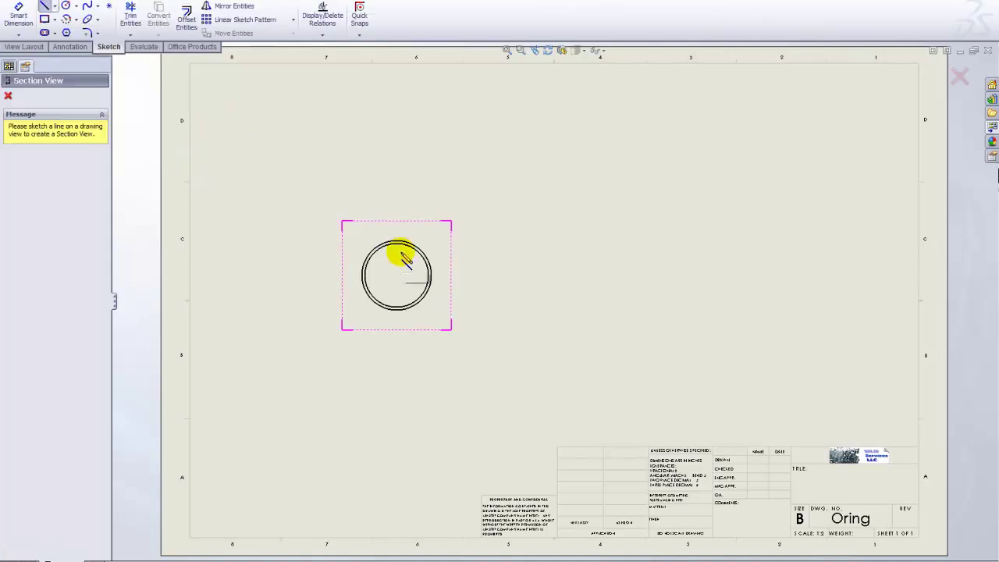
click(397, 222)
click(397, 329)
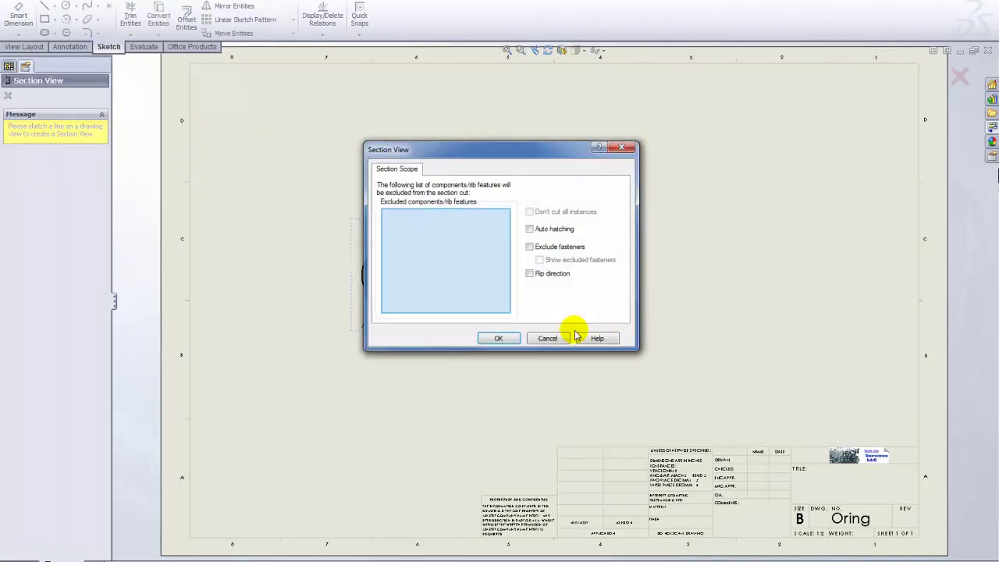
click(499, 338)
click(581, 271)
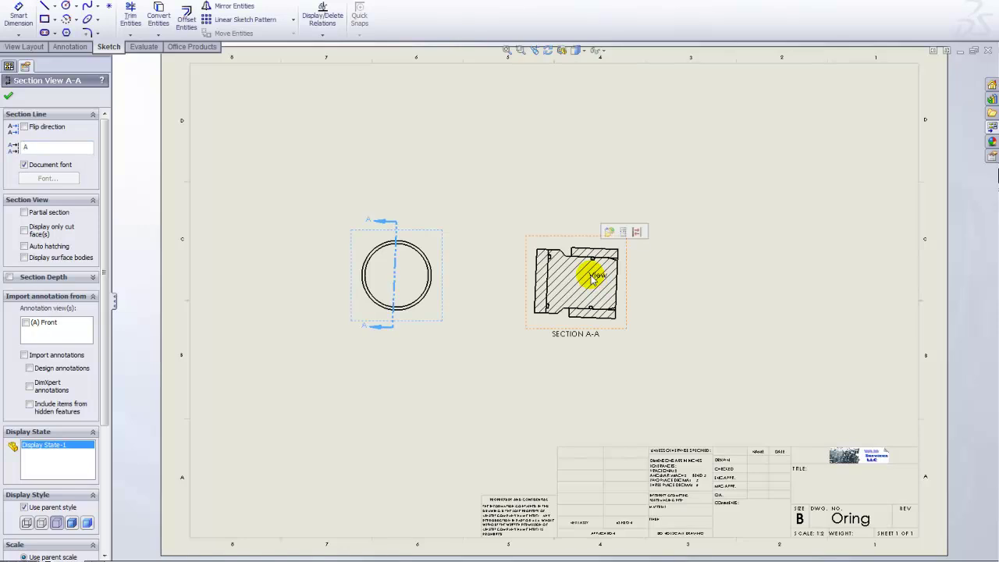
scroll(577, 270, up, 3)
scroll(574, 268, up, 5)
scroll(531, 274, down, 3)
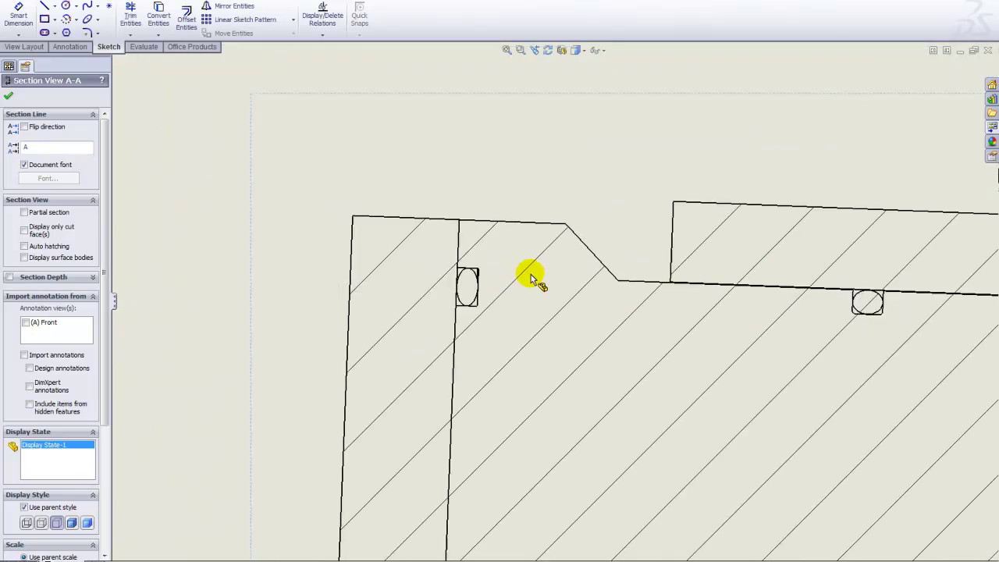
scroll(702, 214, down, 4)
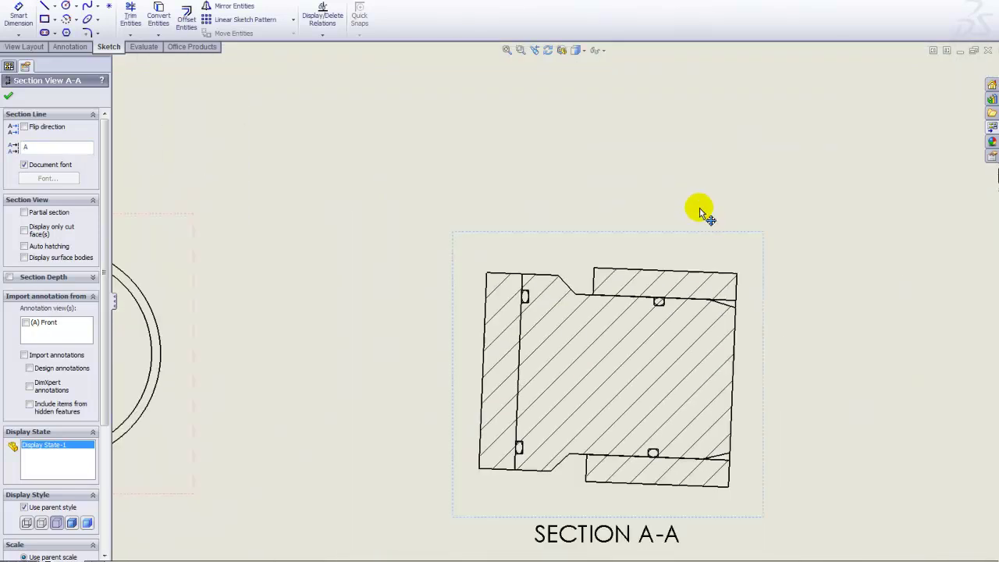